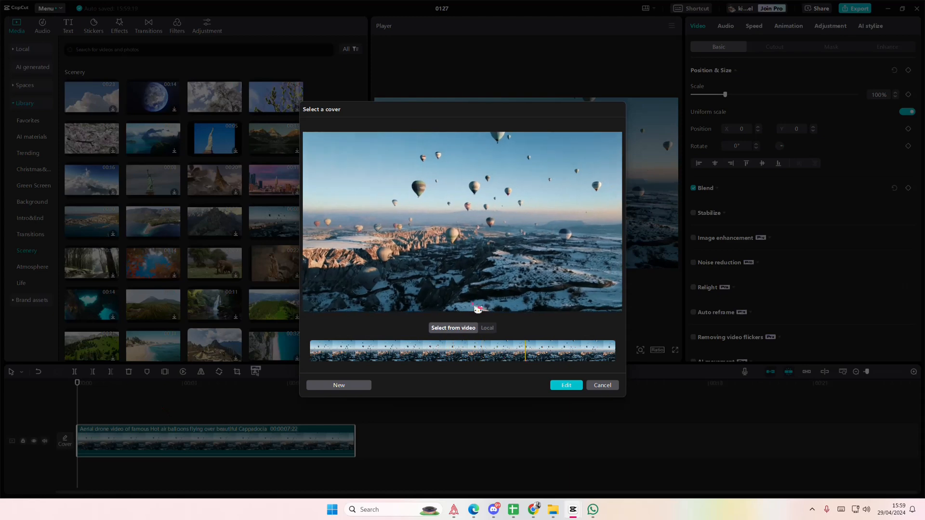
# Step: Choose the current video frame as the cover source and open it in the cover designer
pyautogui.click(487, 329)
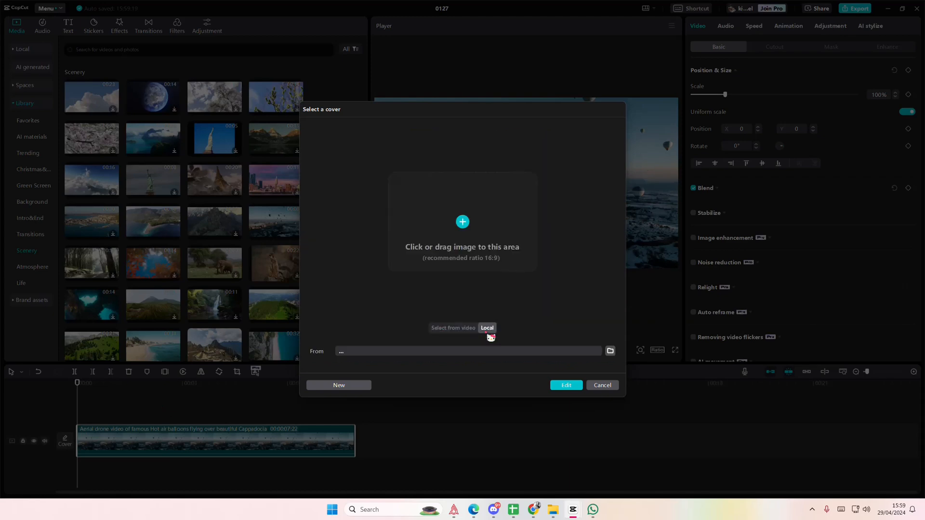
pyautogui.click(455, 328)
pyautogui.click(562, 385)
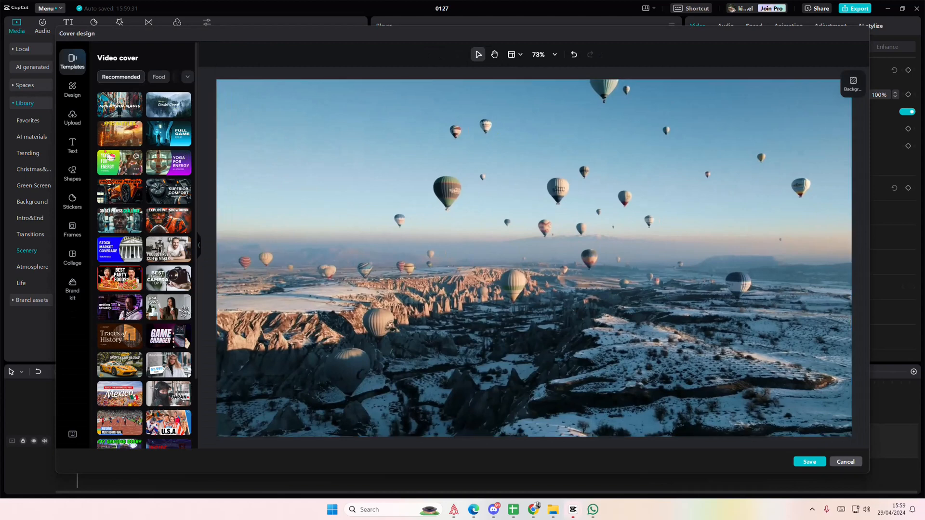
# Step: Browse the Travel cover templates and apply the "ISLAND LIFE" template with the "weekend in my life" subtitle
pyautogui.click(187, 78)
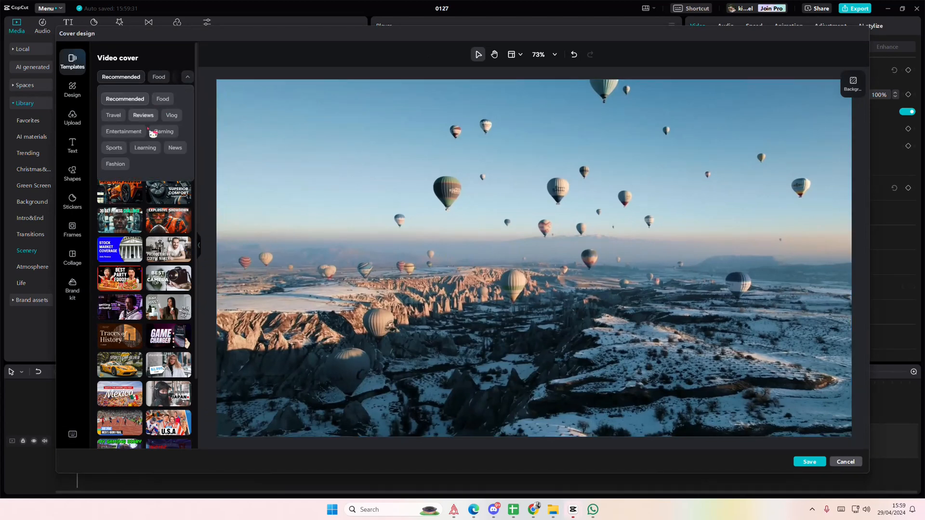
pyautogui.click(119, 120)
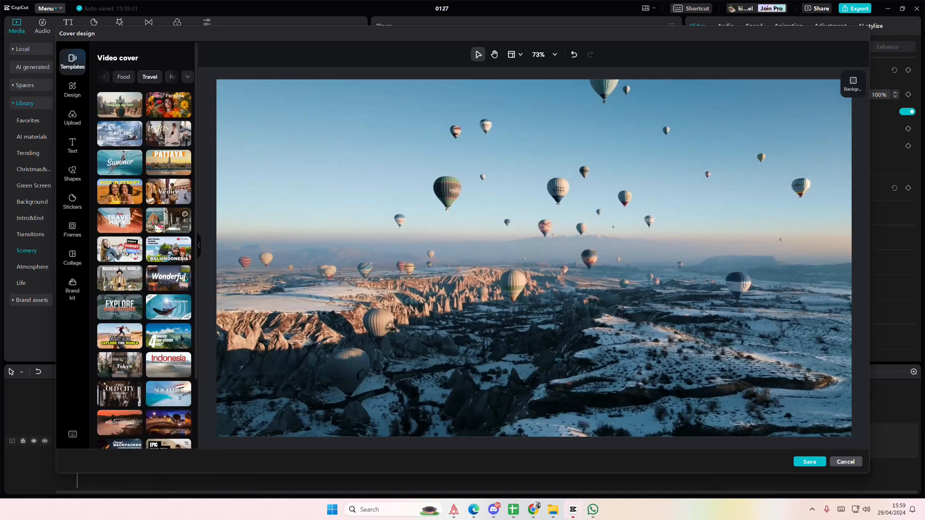
pyautogui.scroll(-2, 157, 227)
pyautogui.scroll(-2, 157, 228)
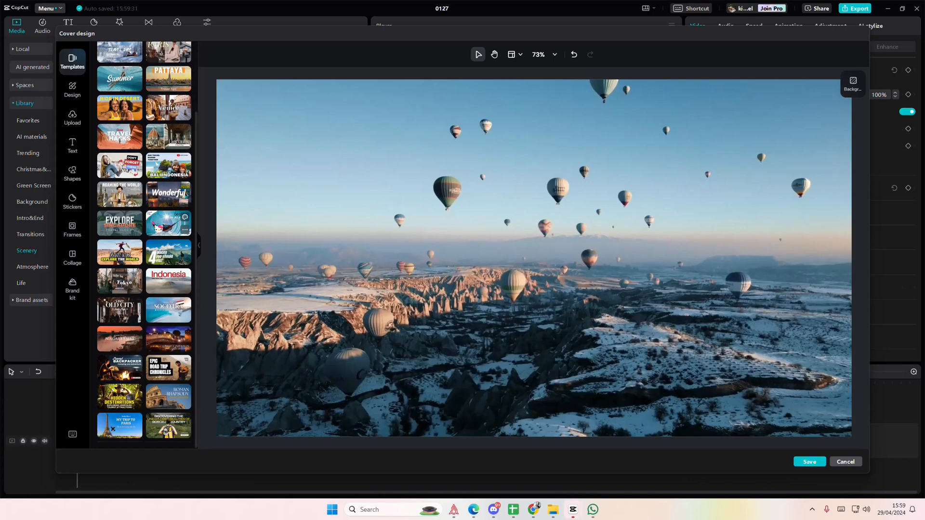
pyautogui.scroll(-6, 164, 230)
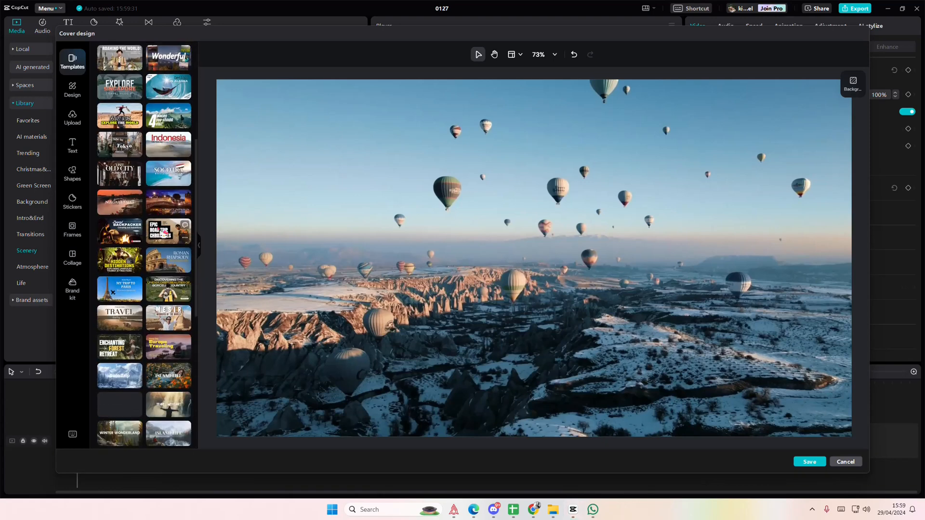
pyautogui.scroll(-2, 164, 234)
pyautogui.scroll(-4, 162, 234)
pyautogui.click(163, 236)
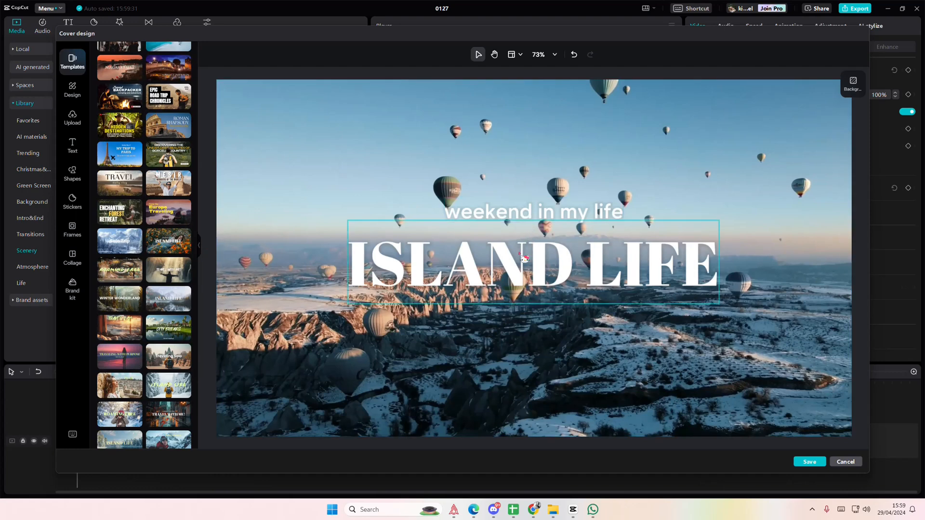
# Step: Replace the "ISLAND LIFE" headline with "HOT AIR BALLOON", split over two lines after "AIR"
pyautogui.click(486, 250)
pyautogui.doubleClick(458, 262)
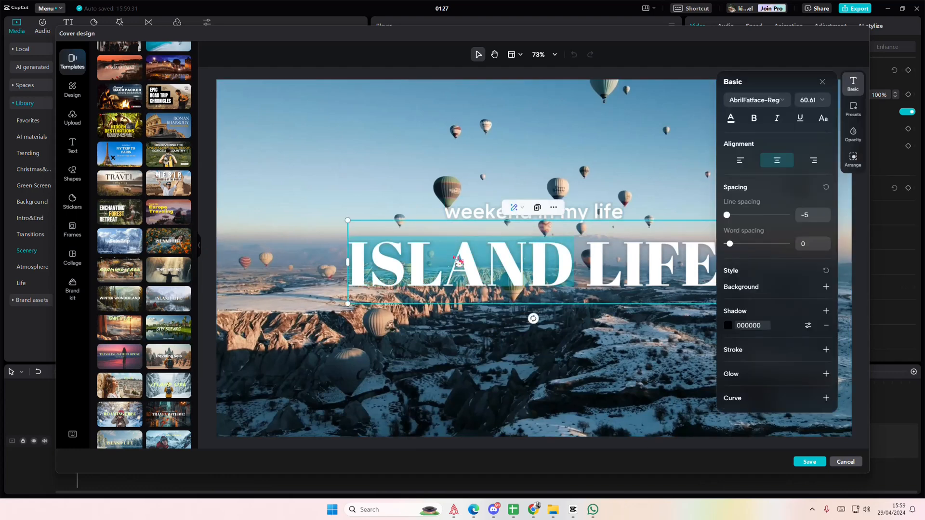
pyautogui.write('HOT')
pyautogui.moveTo(418, 259); pyautogui.dragTo(665, 277)
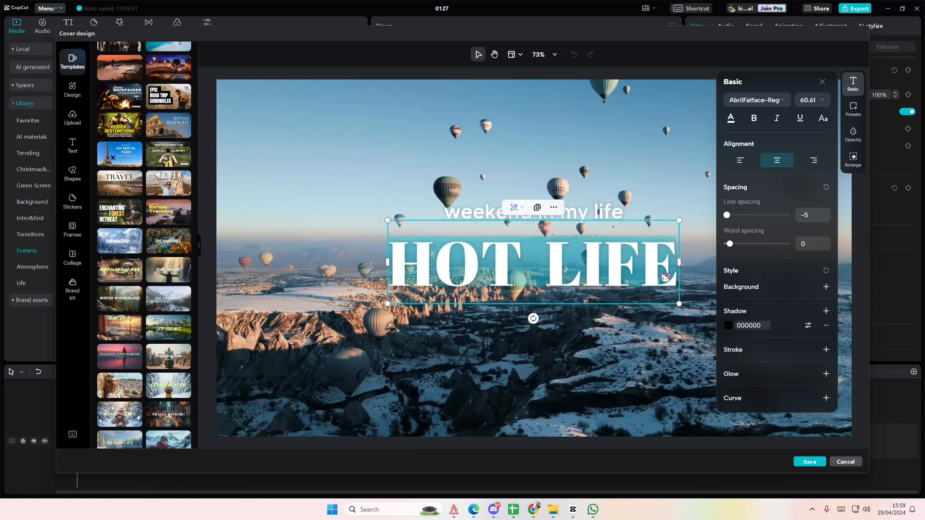
pyautogui.click(693, 298)
pyautogui.click(548, 270)
pyautogui.moveTo(546, 270); pyautogui.dragTo(717, 285)
pyautogui.press('BackSpace')
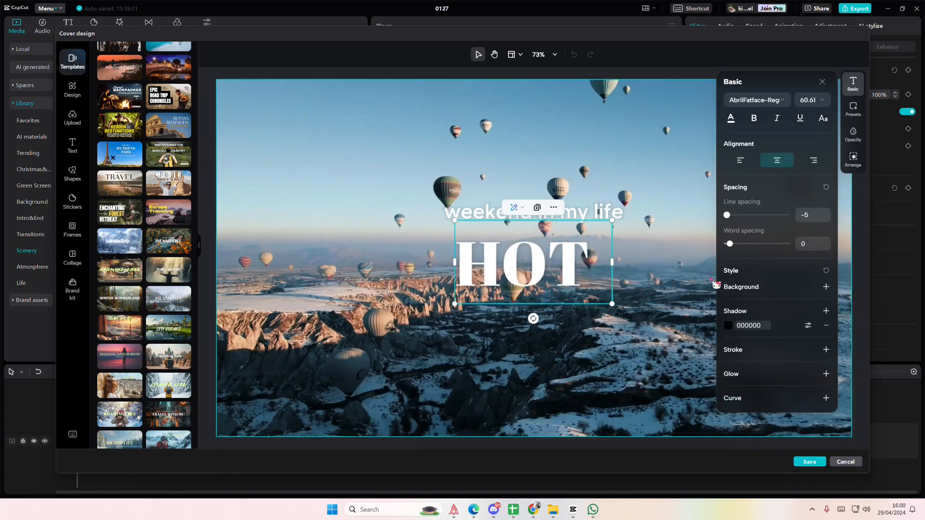
pyautogui.write('AIR BALLOON')
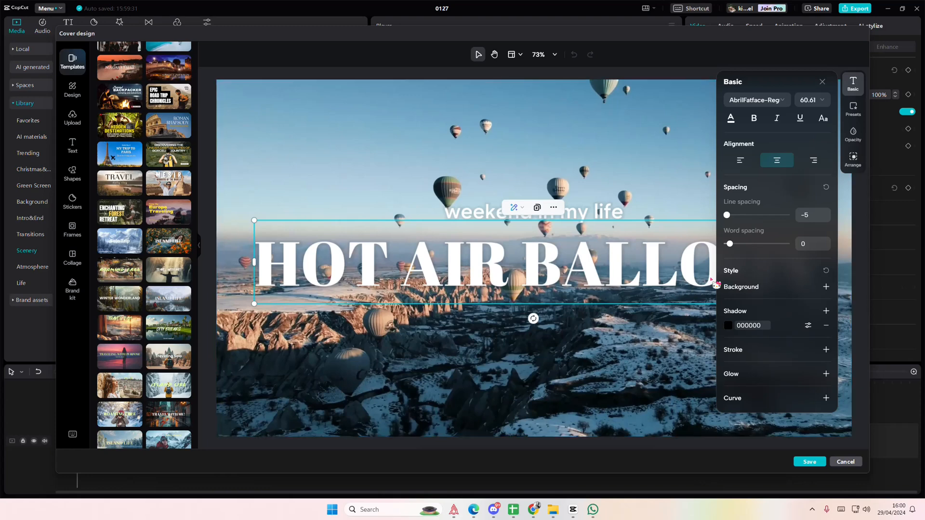
pyautogui.press('Return')
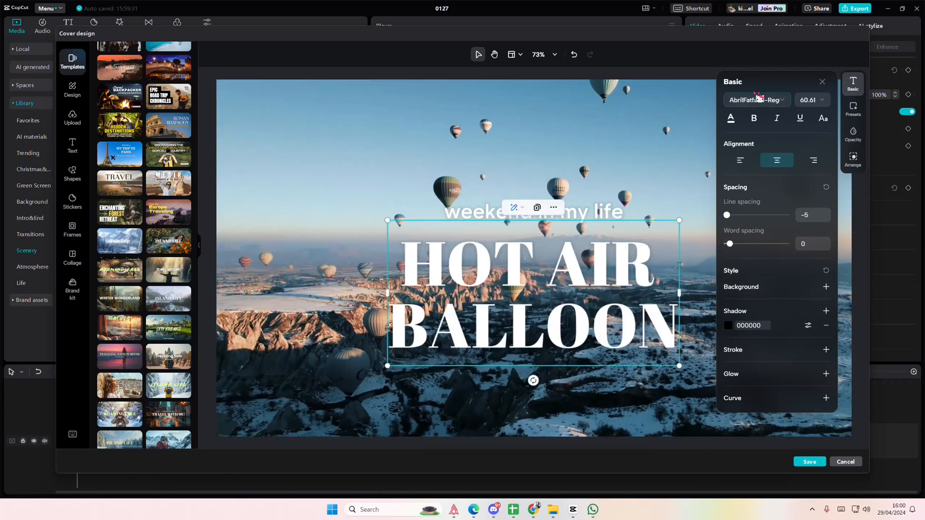
# Step: Try the Thrive font on the "HOT AIR BALLOON" headline
pyautogui.click(776, 105)
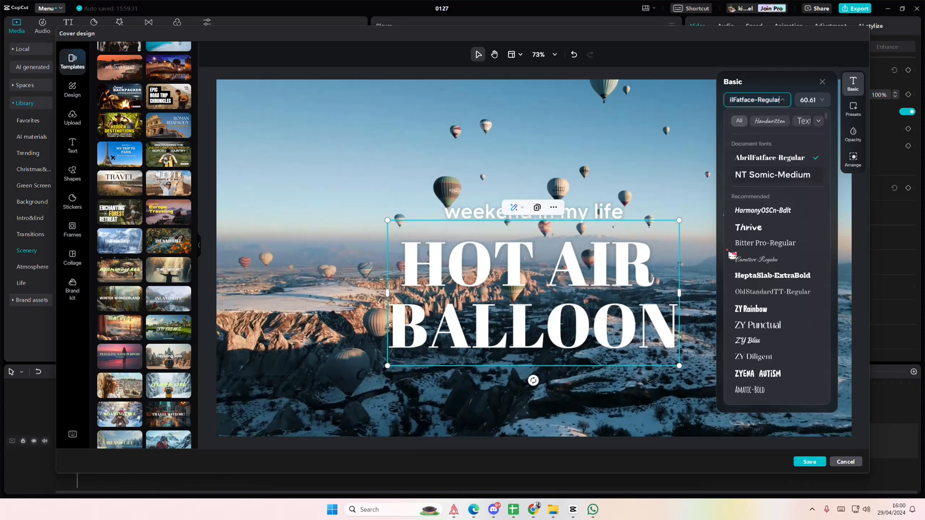
pyautogui.click(743, 233)
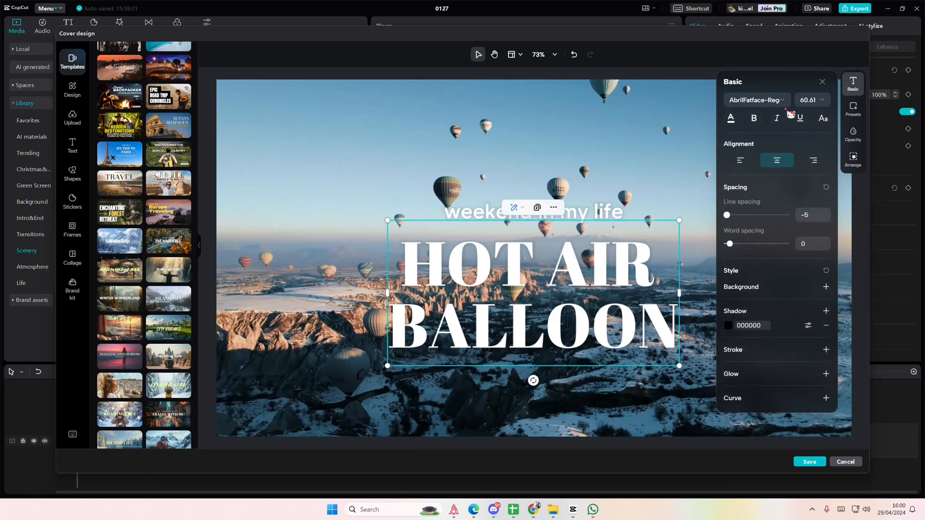
pyautogui.click(577, 273)
# Step: Set the headline's font to ZY Diligent, scale it down to size 50.33 and position it centrally below the subtitle
pyautogui.click(766, 102)
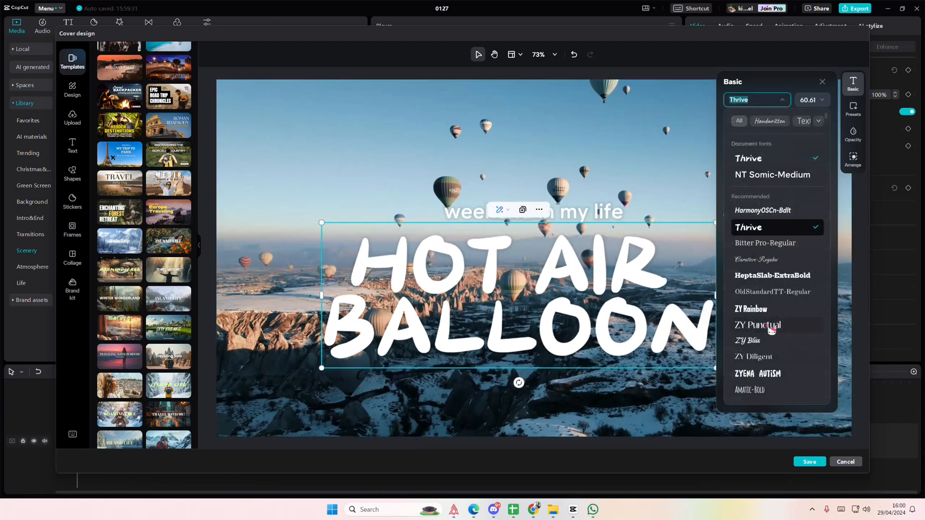
pyautogui.click(768, 364)
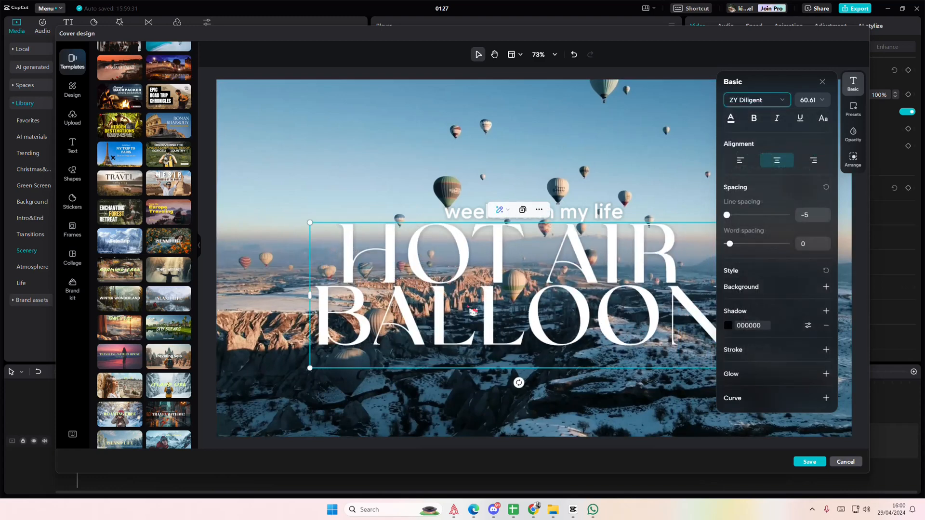
pyautogui.moveTo(310, 222); pyautogui.dragTo(380, 247)
pyautogui.moveTo(518, 301); pyautogui.dragTo(493, 290)
# Step: Try the ZYENA Autism font on the "weekend in my life" subtitle
pyautogui.click(550, 218)
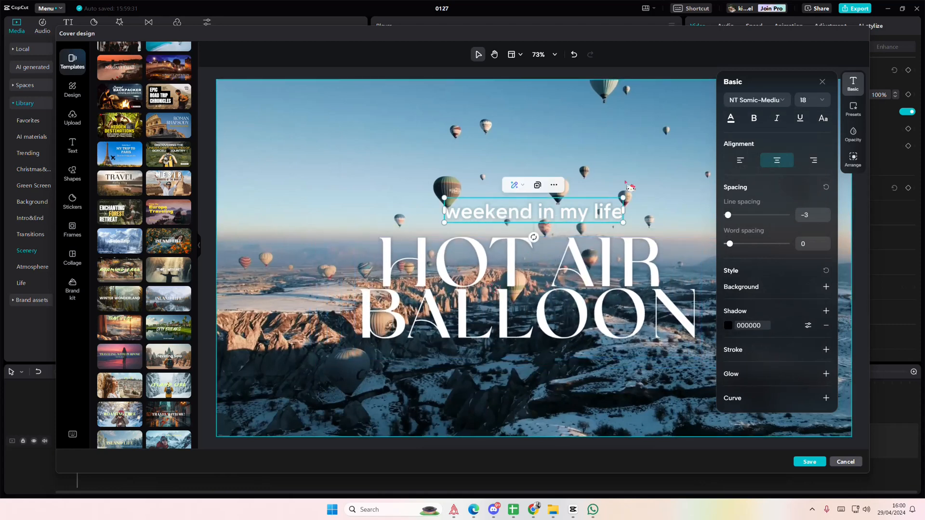
pyautogui.click(763, 102)
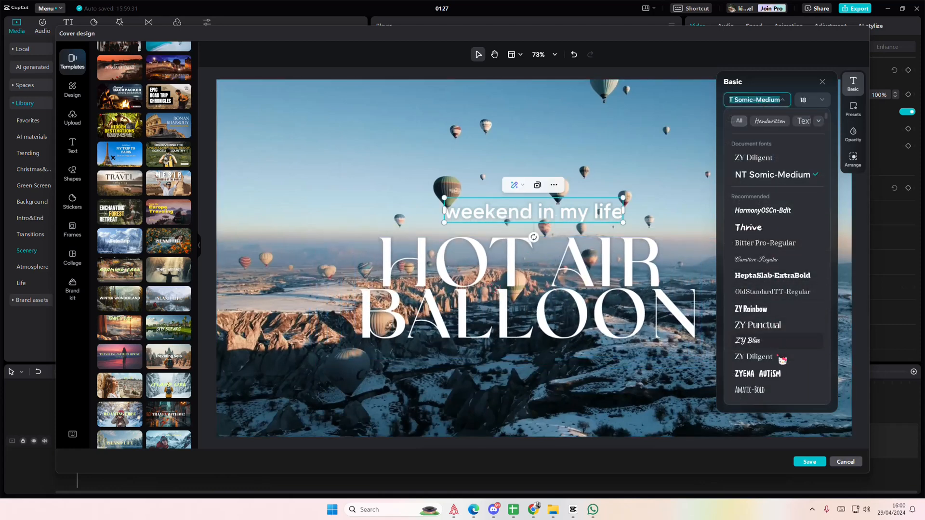
pyautogui.scroll(-4, 781, 359)
pyautogui.click(778, 284)
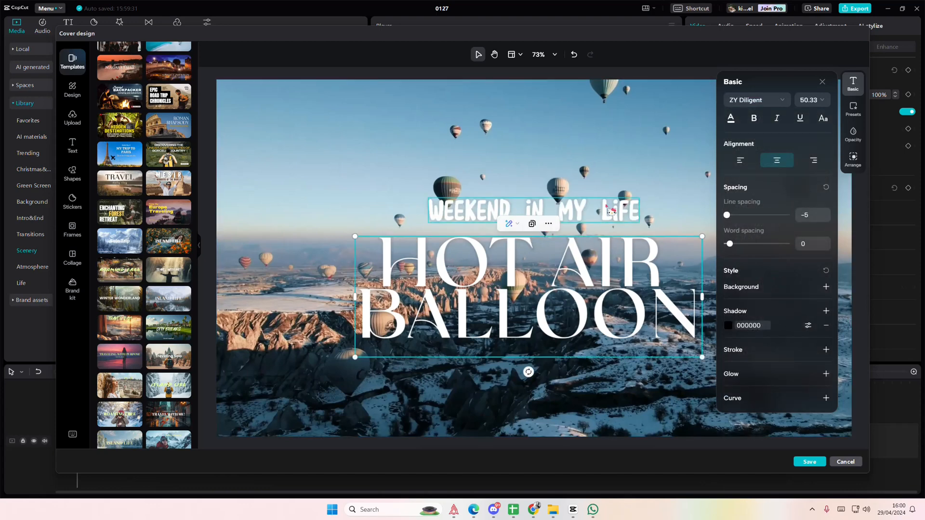
# Step: Set the "weekend in my life" subtitle's font to Aboreto-Regular
pyautogui.click(763, 100)
pyautogui.scroll(-3, 779, 332)
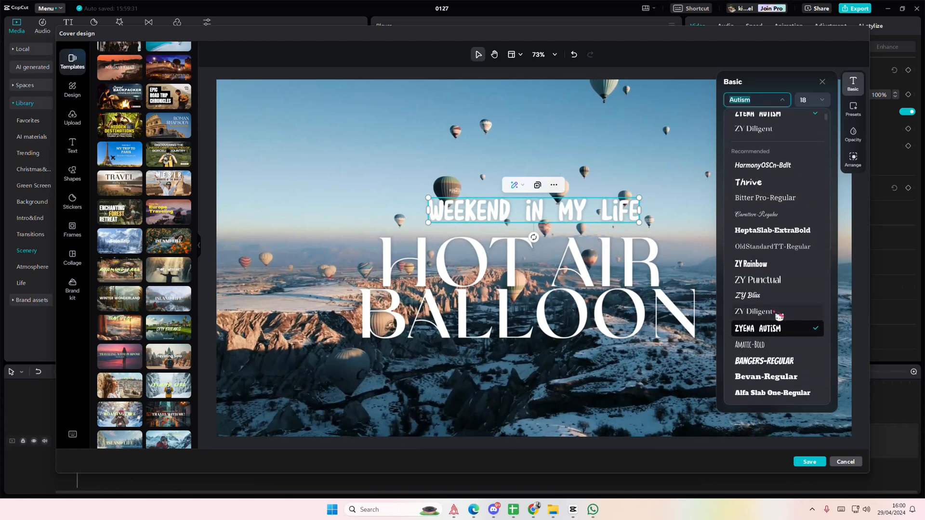
pyautogui.scroll(-6, 776, 329)
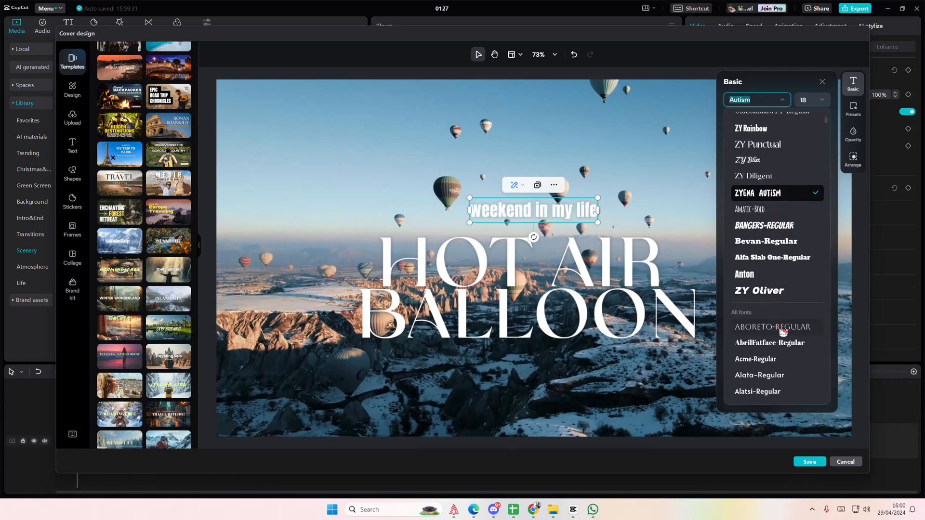
pyautogui.click(779, 328)
pyautogui.click(646, 170)
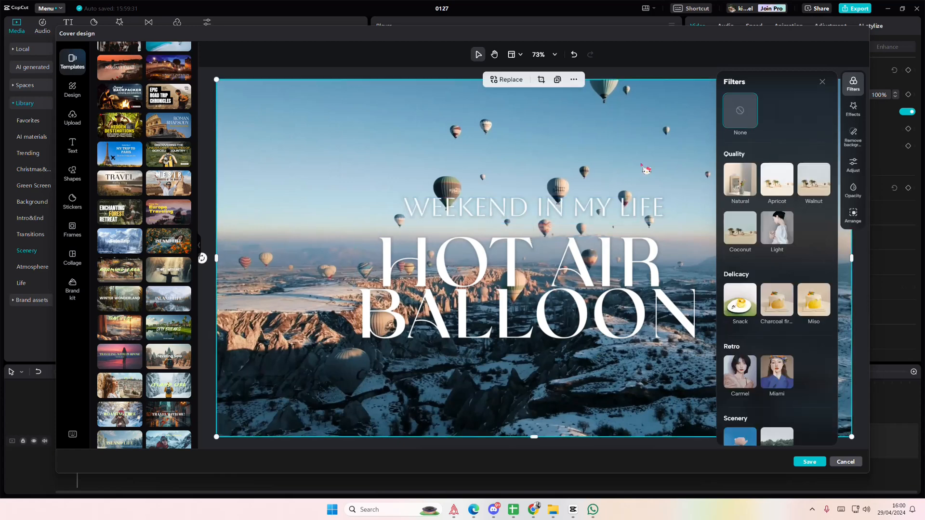
# Step: Give the "HOT AIR BALLOON" headline a dark 111F28 shadow with opacity 41 and blur 3
pyautogui.click(639, 256)
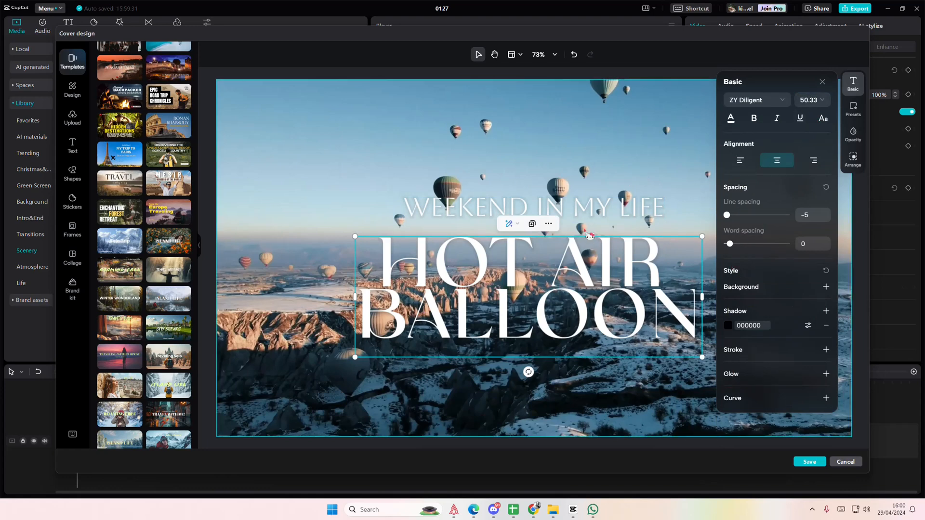
pyautogui.click(588, 210)
pyautogui.click(730, 119)
pyautogui.click(588, 289)
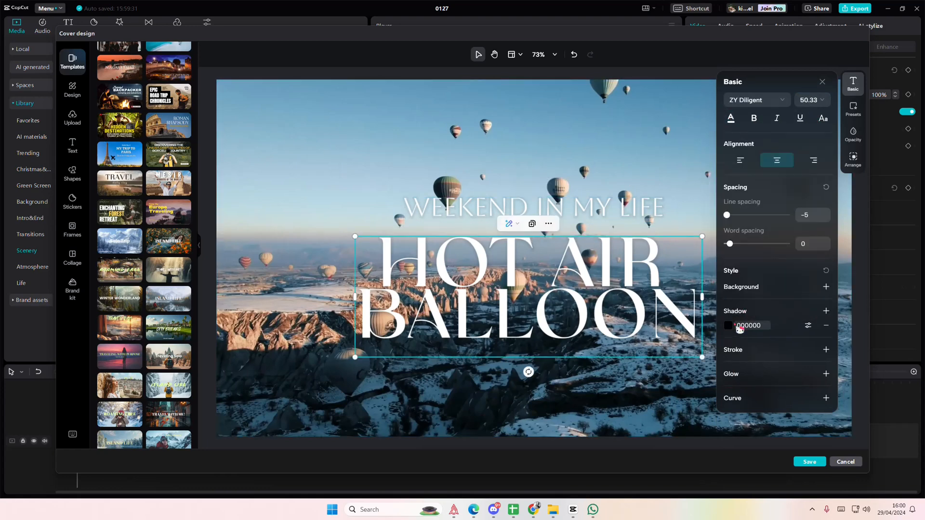
pyautogui.click(733, 327)
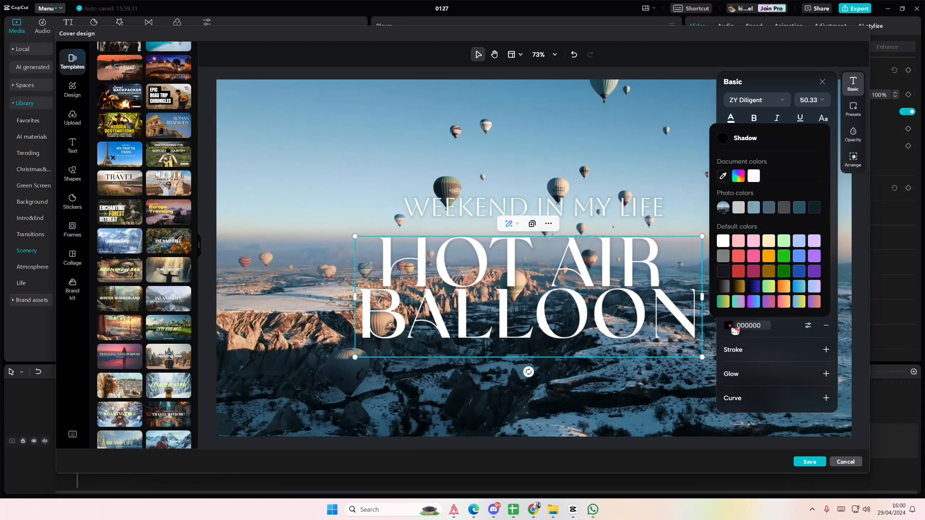
pyautogui.click(814, 207)
pyautogui.click(778, 338)
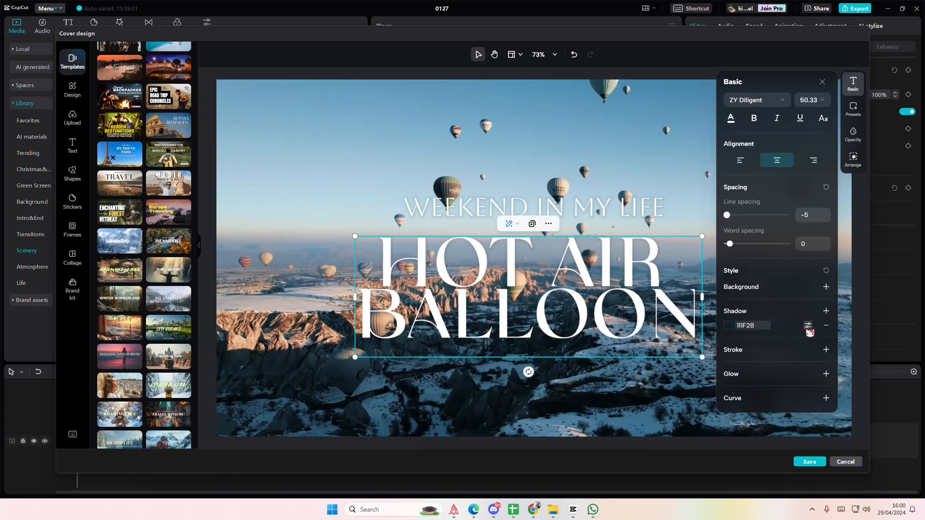
pyautogui.click(808, 327)
pyautogui.moveTo(743, 215); pyautogui.dragTo(735, 244)
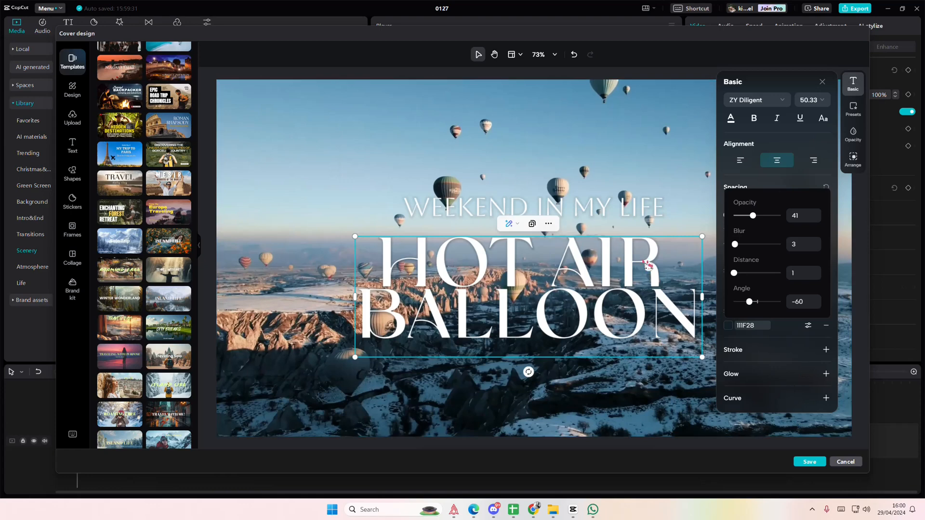
# Step: Curve the "weekend in my life" subtitle by 50 and place the arc centred above the headline
pyautogui.click(640, 211)
pyautogui.click(826, 373)
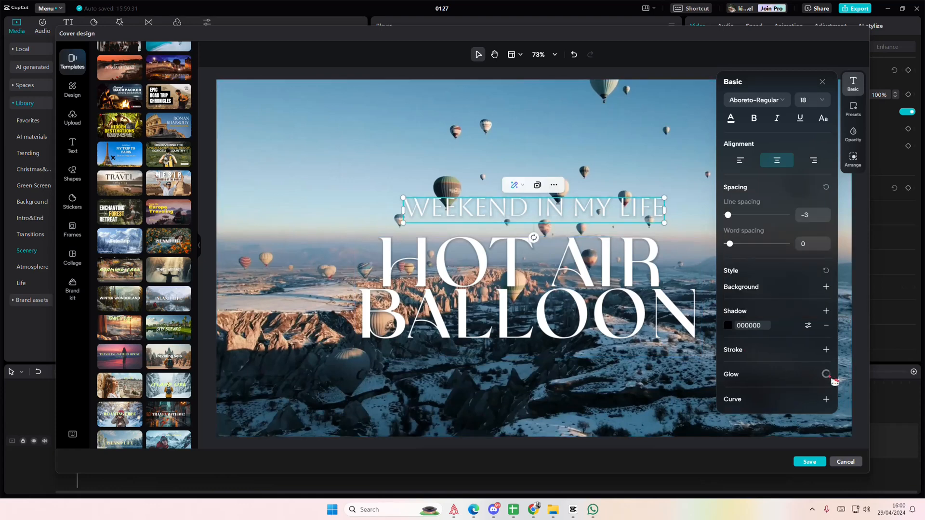
pyautogui.click(826, 386)
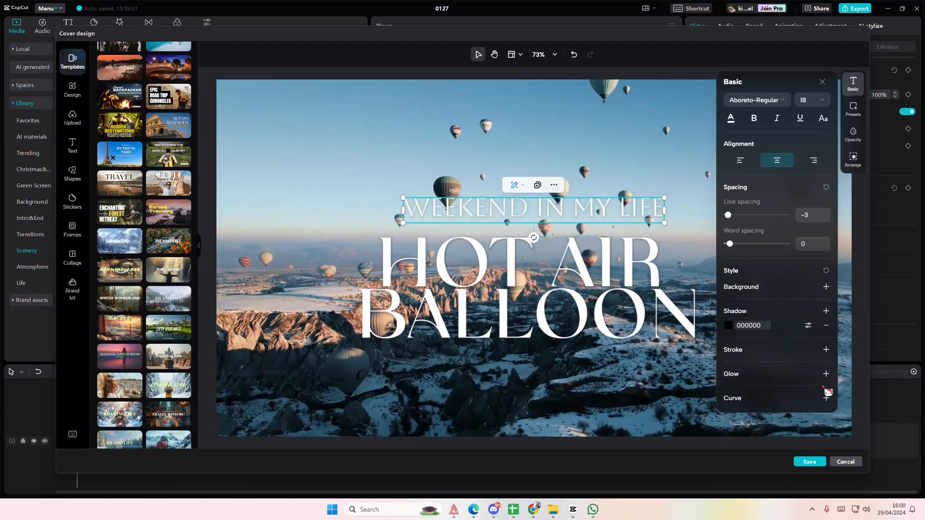
pyautogui.click(825, 399)
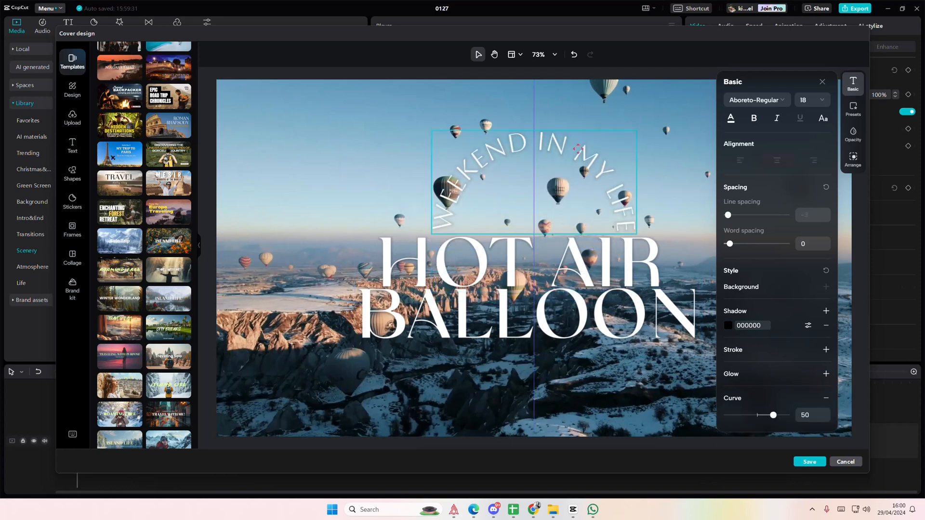
pyautogui.click(576, 147)
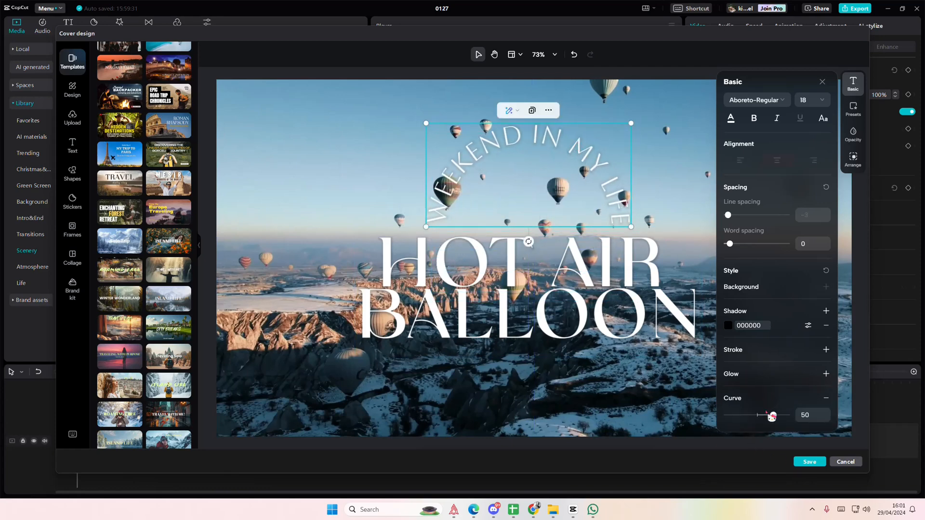
# Step: Strengthen the curved subtitle's shadow to opacity 80 and reduce its blur to about 7
pyautogui.click(808, 325)
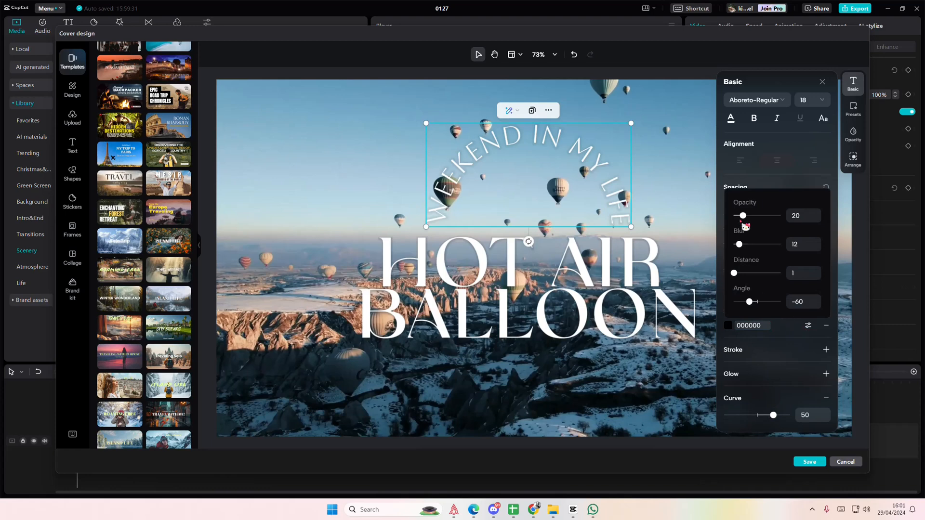
pyautogui.moveTo(761, 220); pyautogui.dragTo(736, 244)
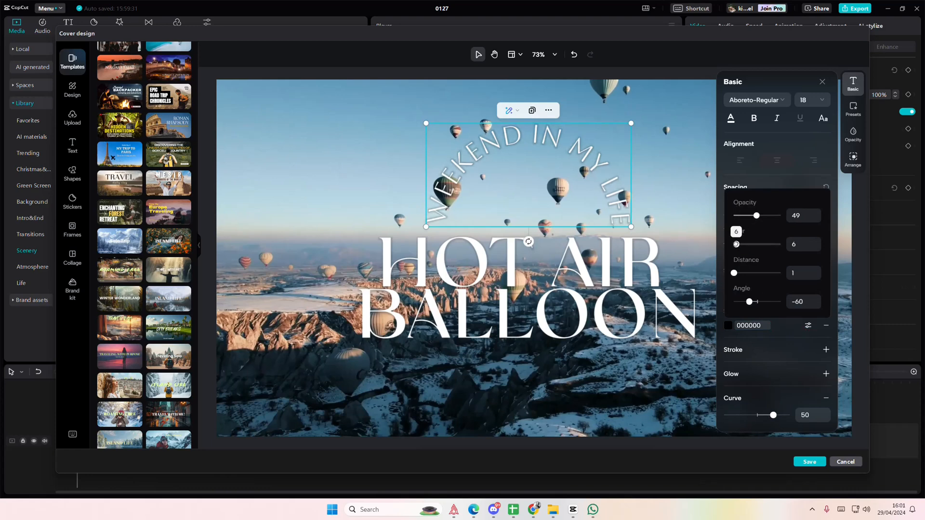
pyautogui.click(769, 216)
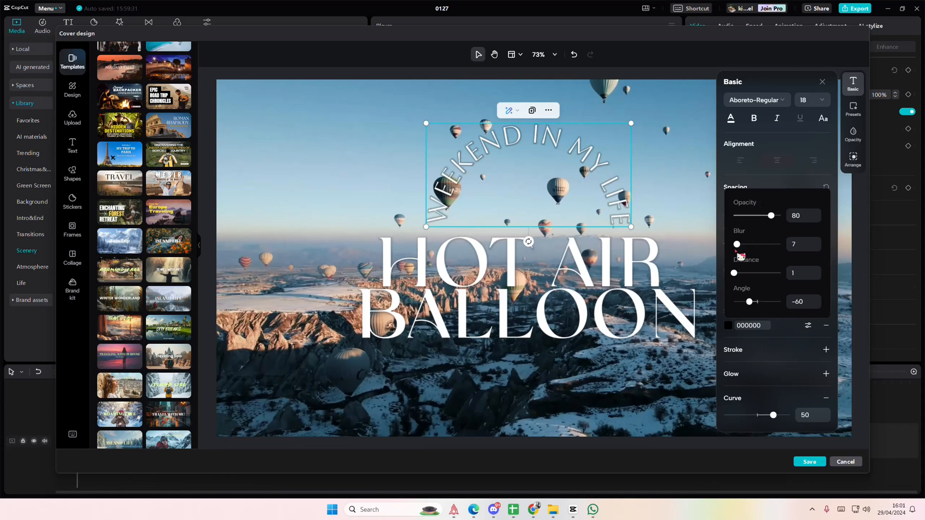
pyautogui.moveTo(731, 244)
pyautogui.mouseDown()
pyautogui.moveTo(755, 246)
pyautogui.moveTo(736, 244)
pyautogui.mouseUp()
# Step: Apply the "Green oran..." Movie filter to the background balloon photo and set its warmth to 16
pyautogui.click(853, 109)
pyautogui.click(692, 184)
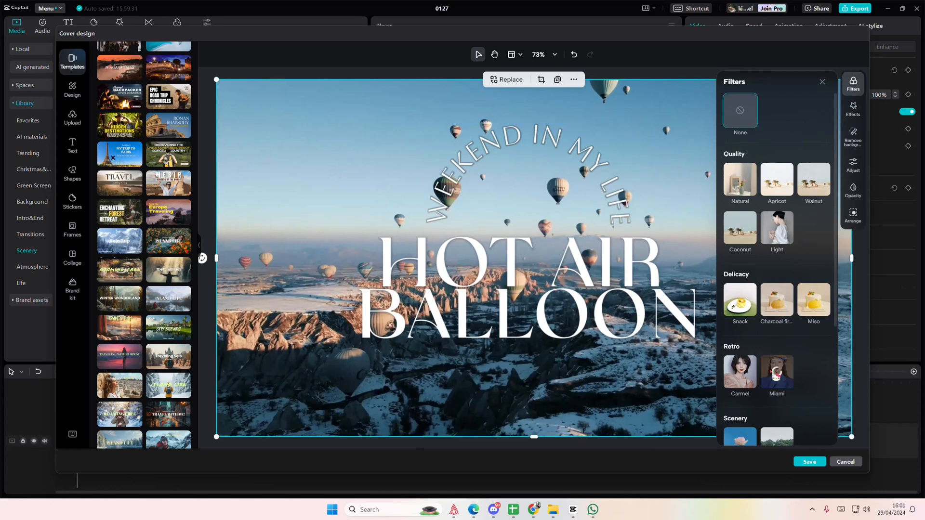
pyautogui.click(775, 376)
pyautogui.scroll(-2, 774, 376)
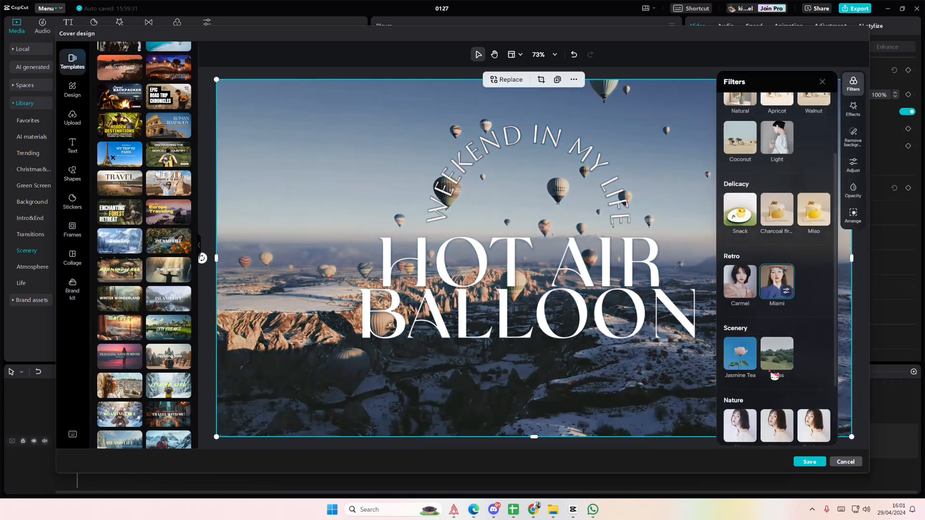
pyautogui.scroll(-2, 774, 376)
pyautogui.click(813, 412)
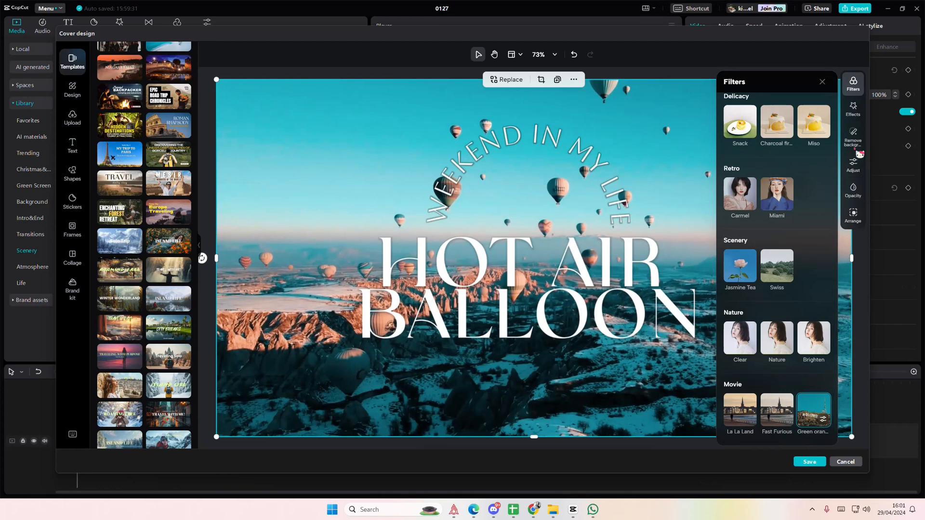
pyautogui.click(854, 165)
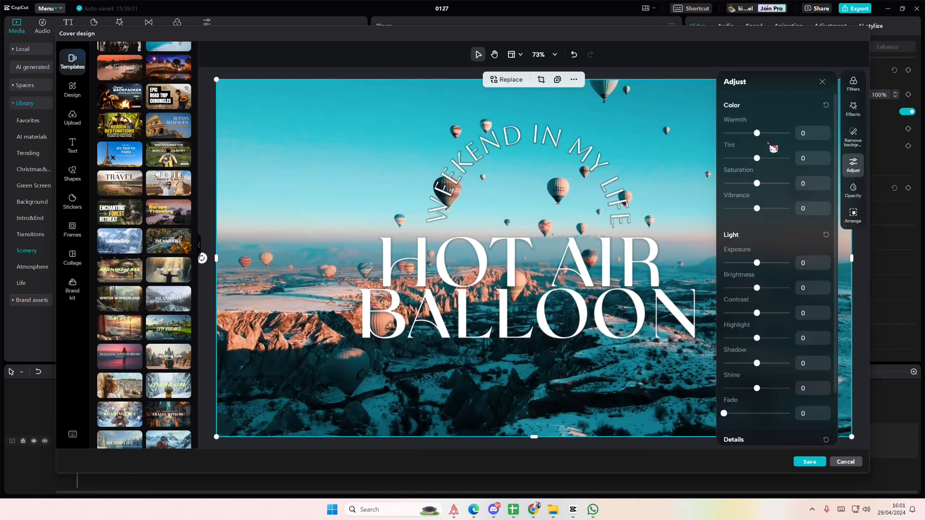
pyautogui.moveTo(756, 131); pyautogui.dragTo(759, 133)
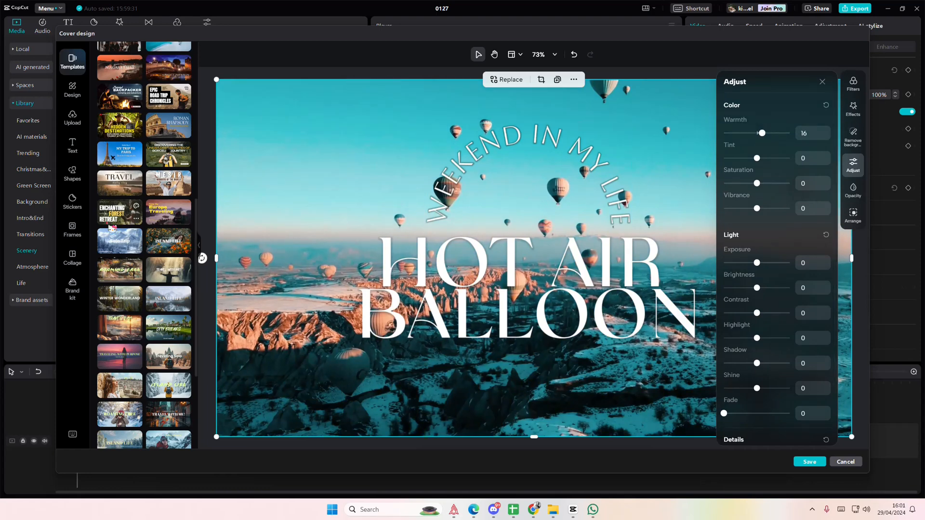
# Step: Search the sticker library for "cloud" and browse the results for one that suits the cover
pyautogui.click(71, 234)
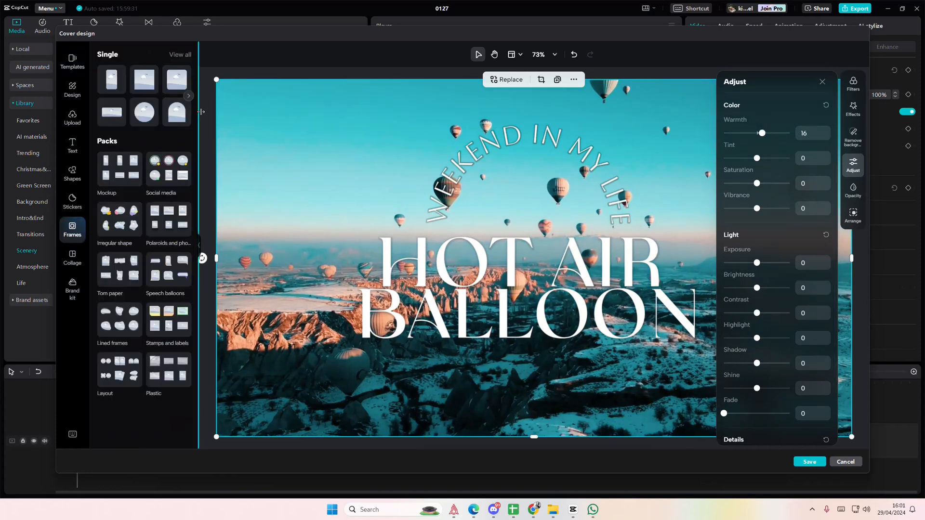
pyautogui.click(73, 258)
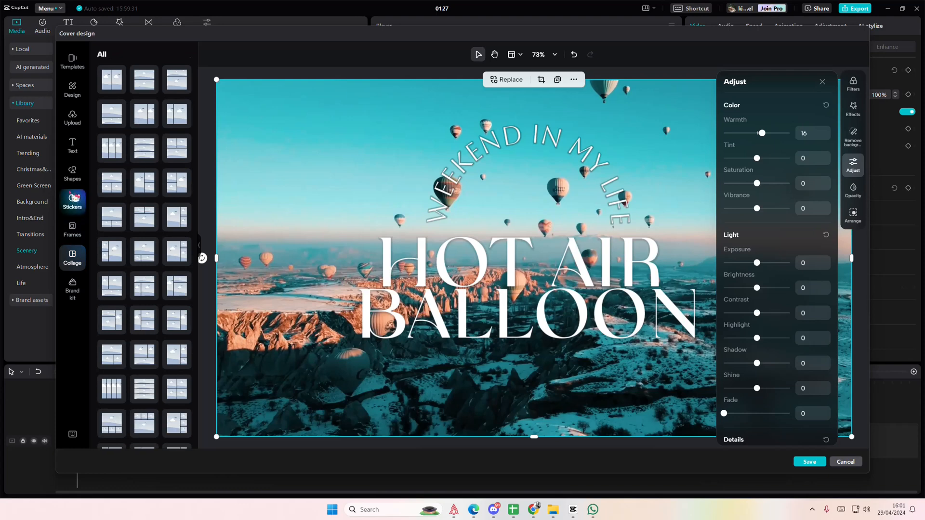
pyautogui.click(73, 199)
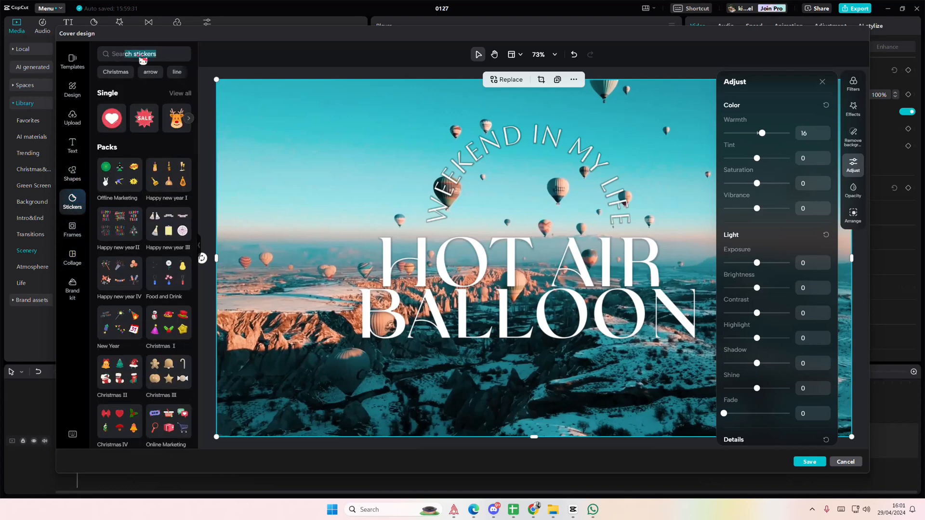
pyautogui.click(142, 56)
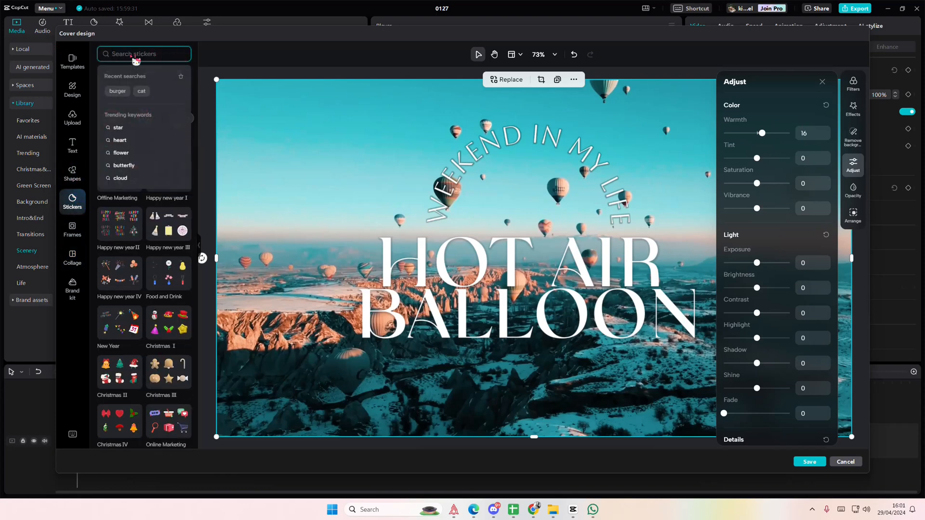
pyautogui.write('cloud')
pyautogui.press('Return')
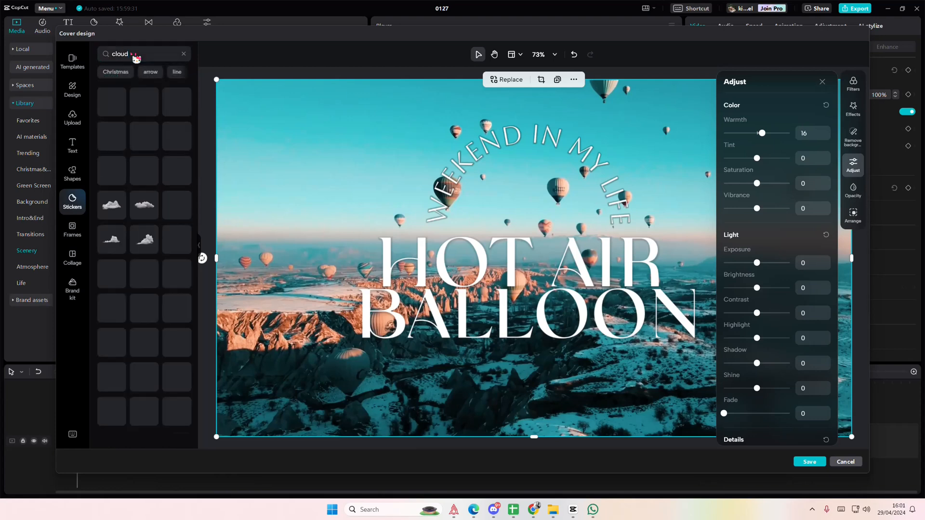
pyautogui.scroll(-5, 145, 265)
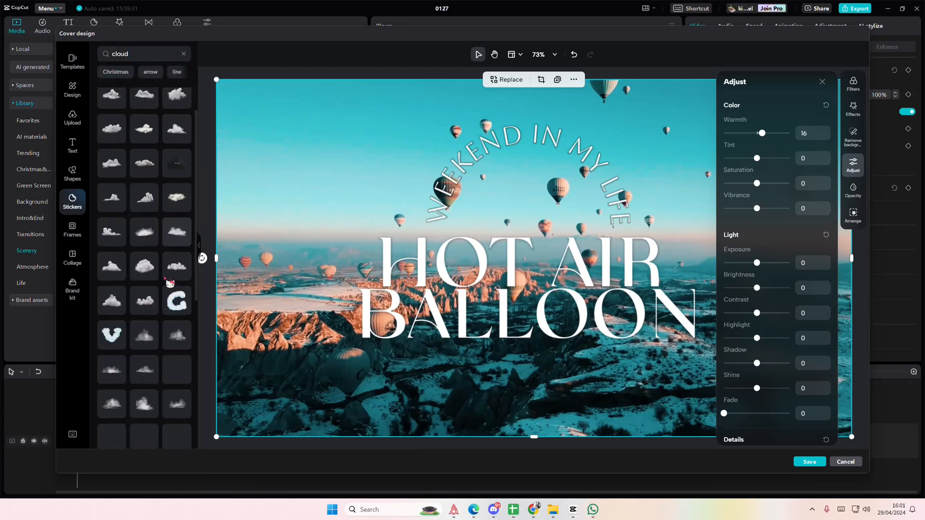
pyautogui.scroll(-6, 144, 264)
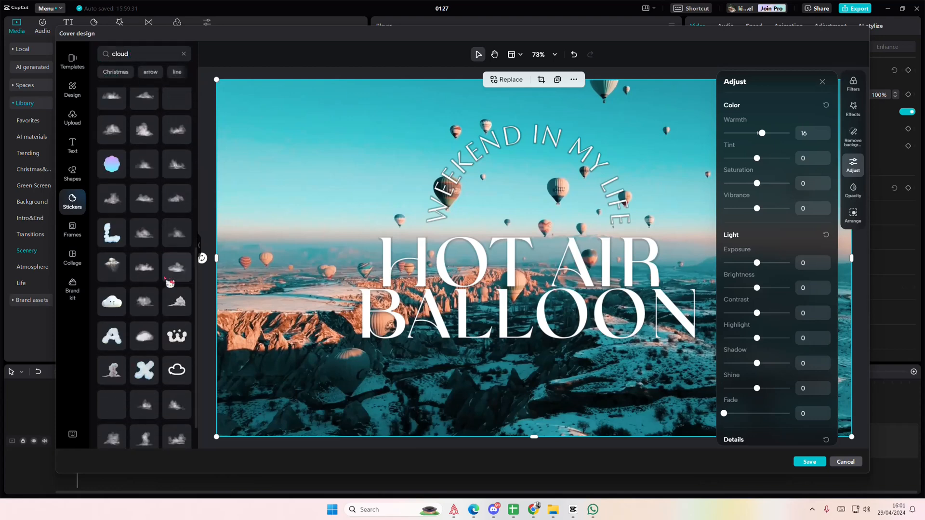
pyautogui.scroll(-7, 164, 278)
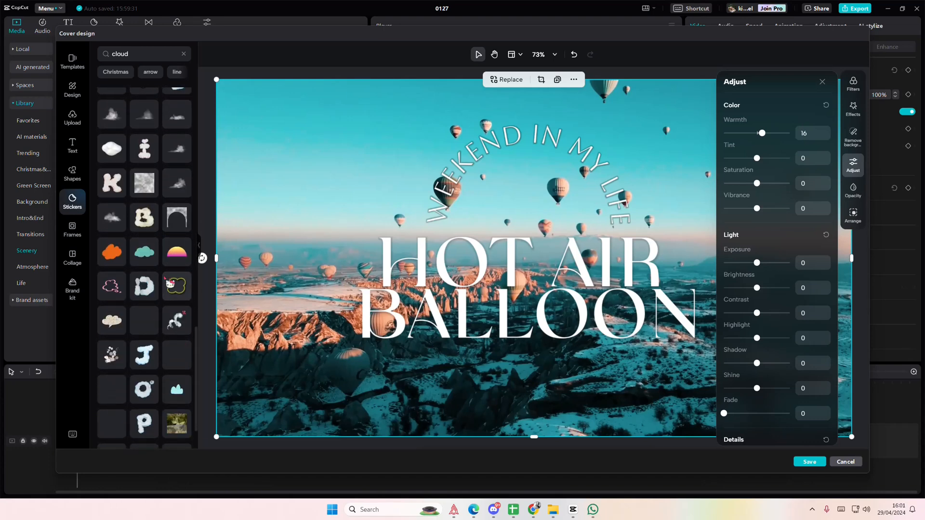
pyautogui.scroll(-2, 144, 265)
pyautogui.click(208, 269)
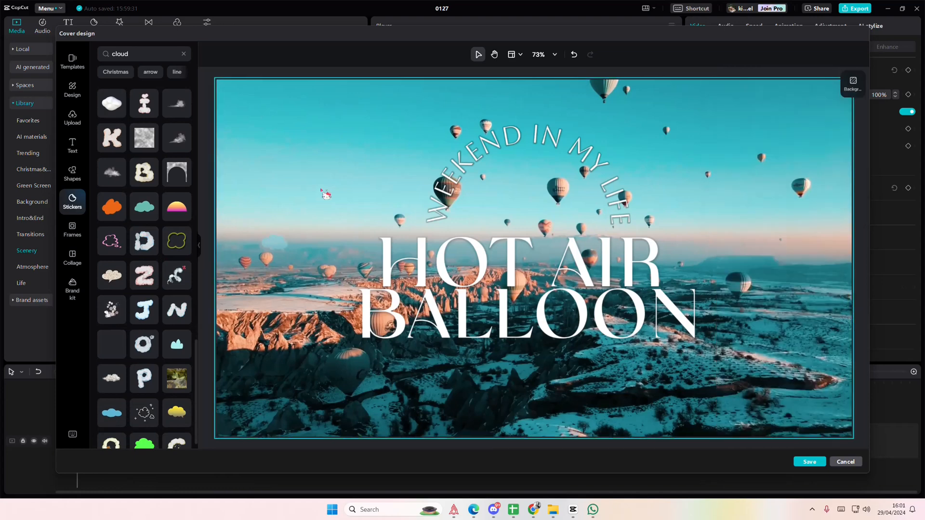
pyautogui.click(115, 343)
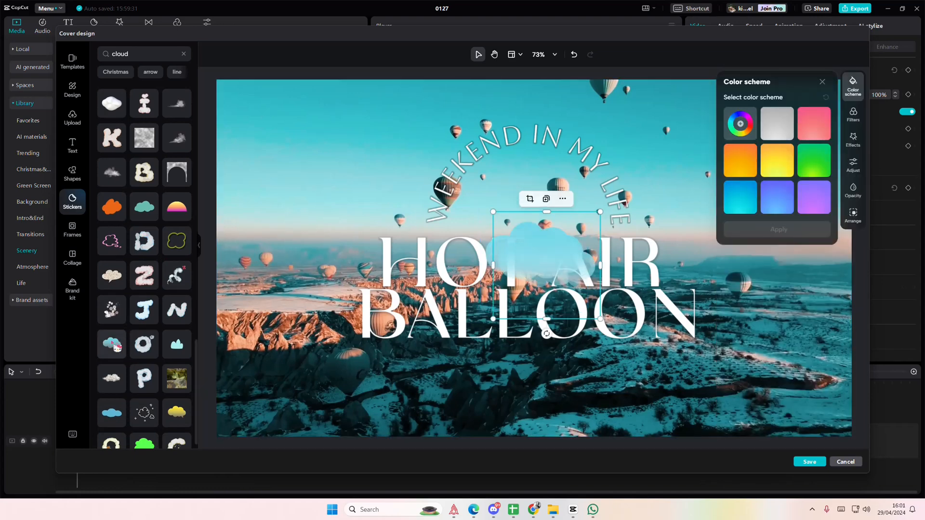
pyautogui.moveTo(538, 258); pyautogui.dragTo(786, 369)
pyautogui.press('Delete')
pyautogui.click(322, 184)
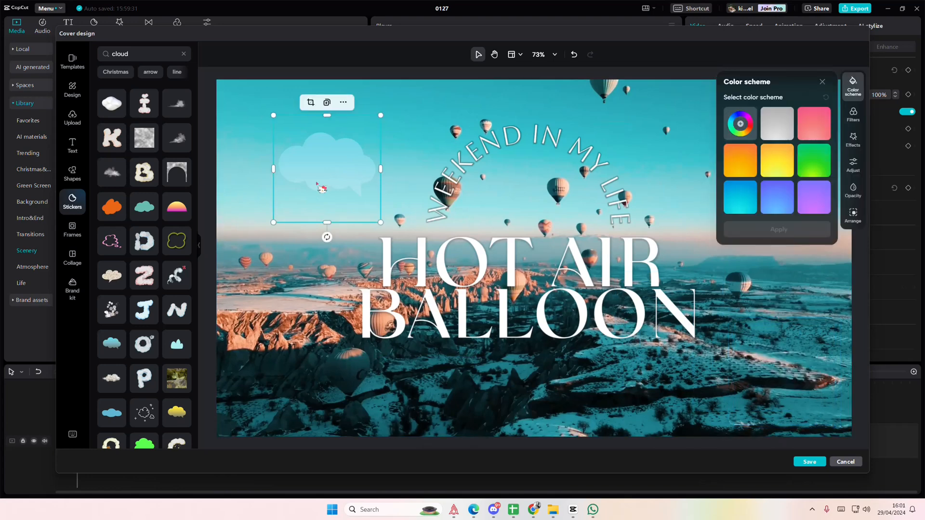
pyautogui.press('Delete')
# Step: Add two fluffy white cloud stickers, one in the upper-left sky and one in the lower-right corner of the cover
pyautogui.doubleClick(112, 381)
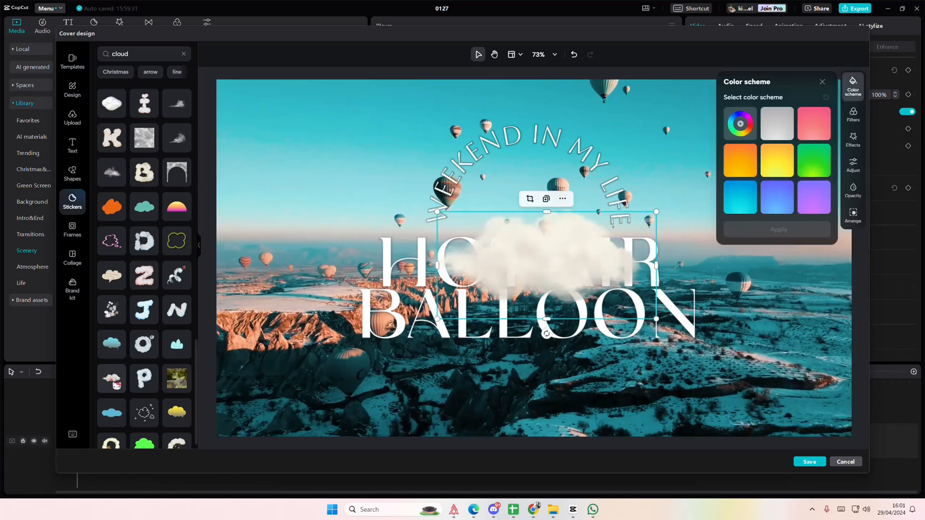
pyautogui.moveTo(525, 272); pyautogui.dragTo(765, 398)
# Step: Try out colour schemes on the lower-right cloud and apply the blue-violet one
pyautogui.click(777, 193)
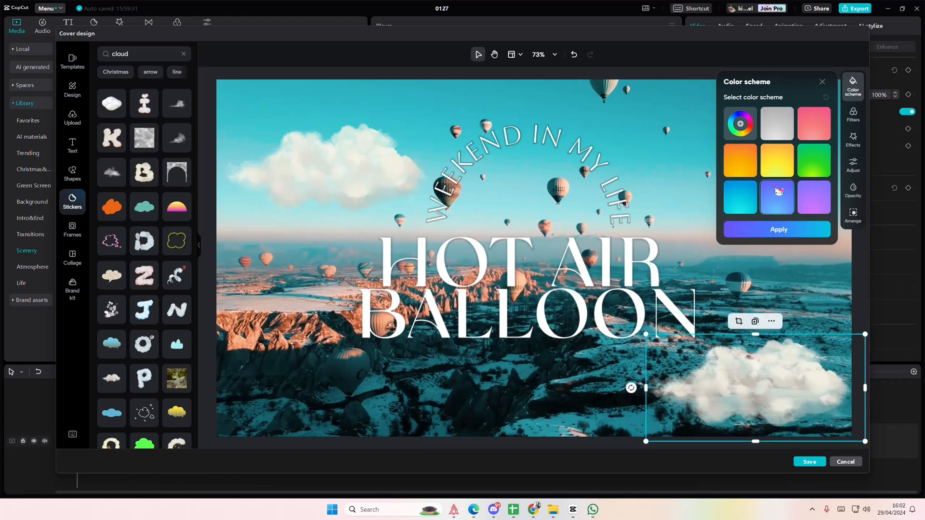
pyautogui.click(752, 199)
pyautogui.click(752, 161)
pyautogui.click(777, 124)
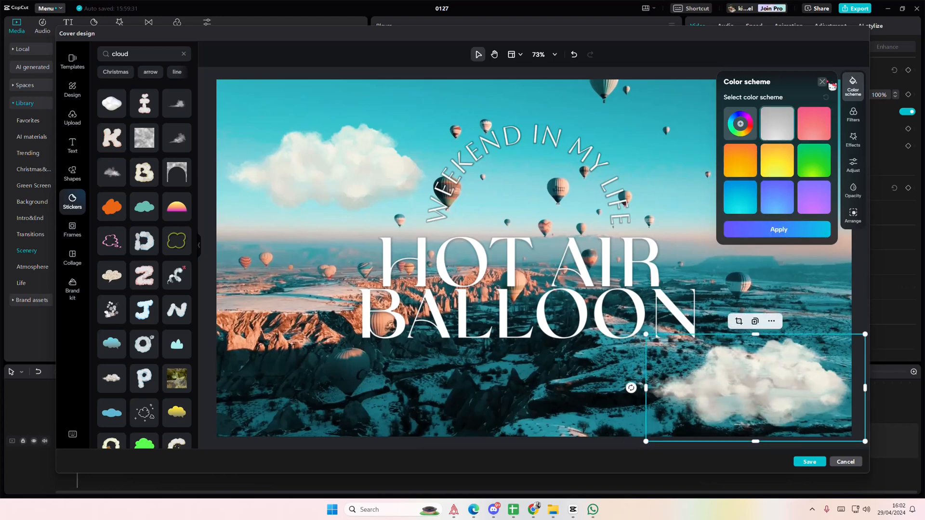
pyautogui.click(790, 190)
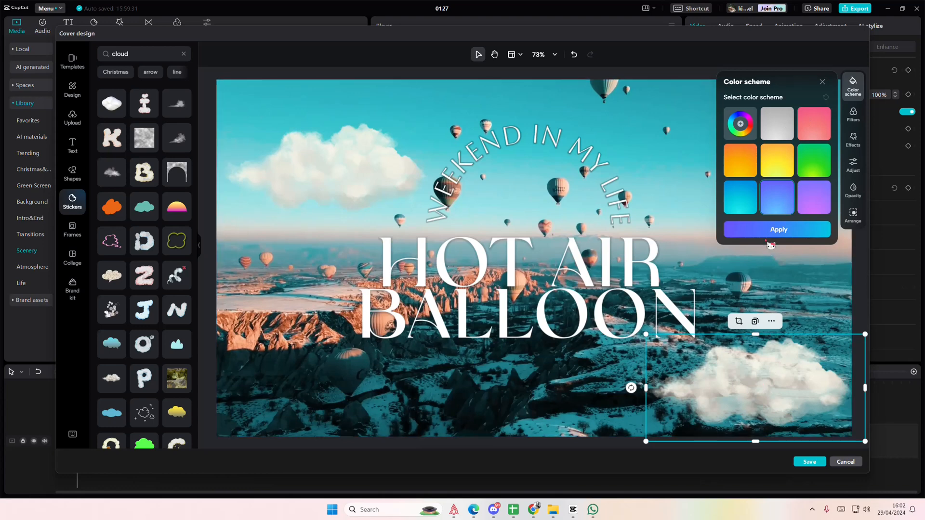
pyautogui.click(772, 231)
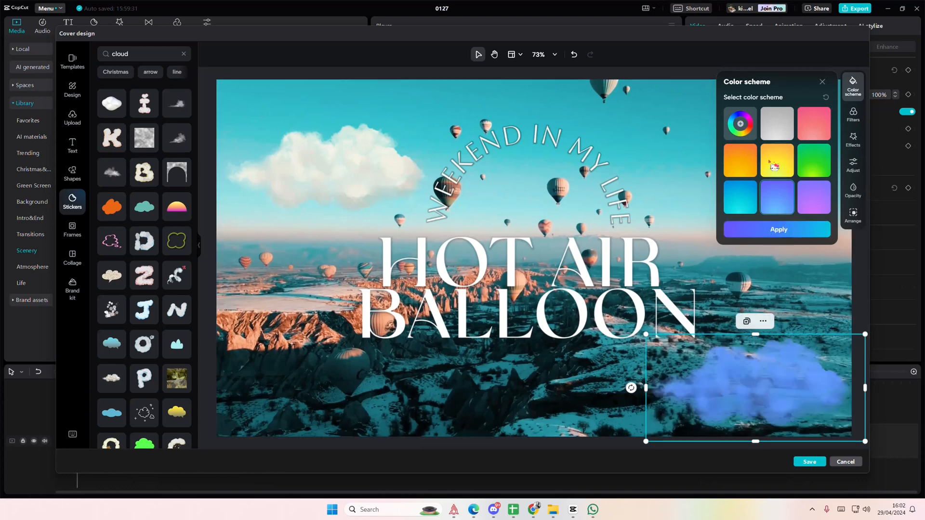
# Step: Recolour the lower-right cloud with the light grey colour scheme
pyautogui.click(791, 124)
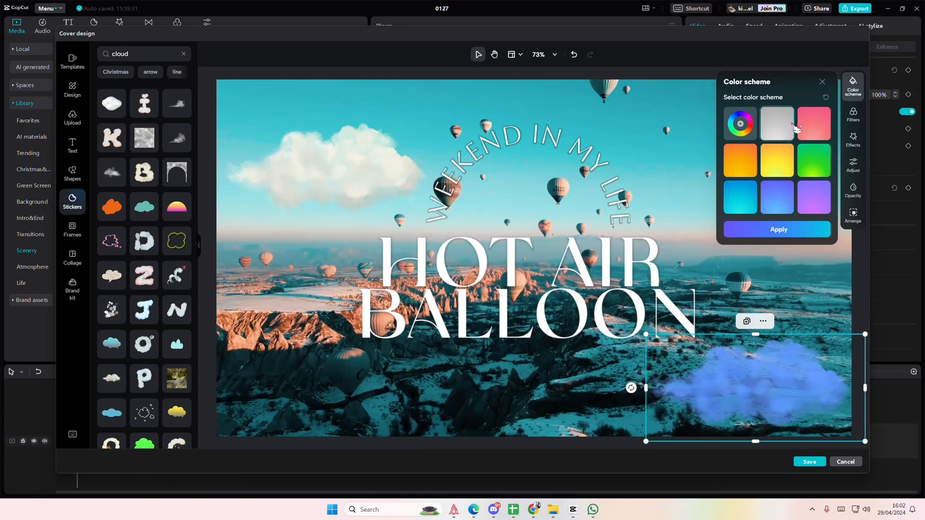
pyautogui.click(786, 232)
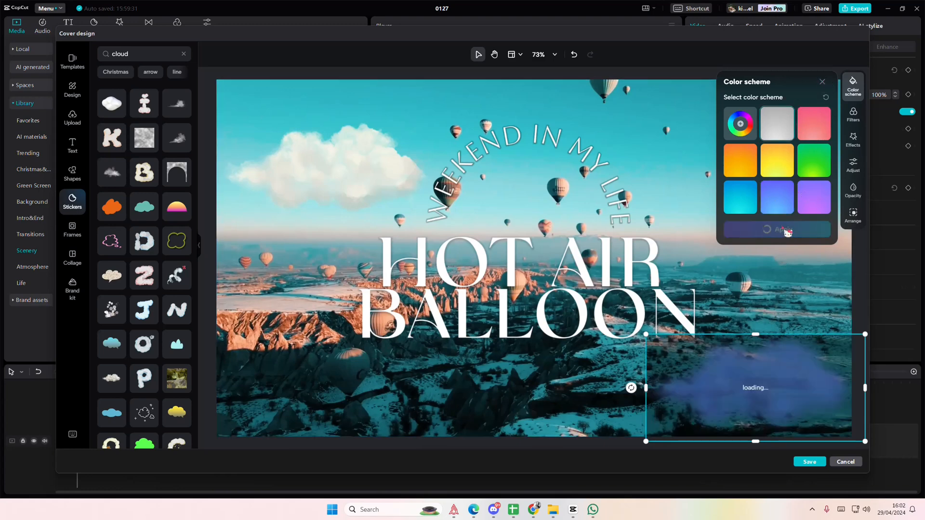
pyautogui.click(823, 83)
# Step: Fine-tune the positions of both clouds in the upper-left sky and beneath the right end of the headline
pyautogui.moveTo(799, 369); pyautogui.dragTo(780, 341)
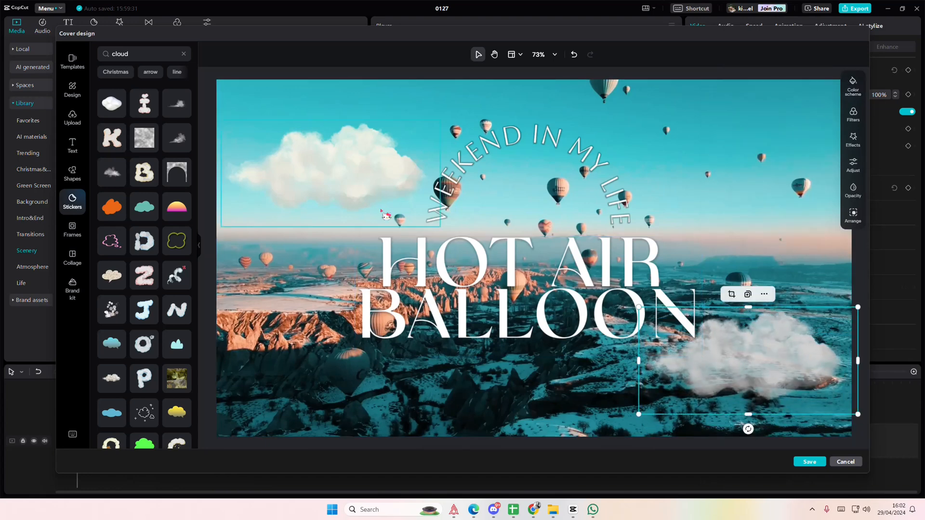
pyautogui.click(364, 183)
pyautogui.click(751, 375)
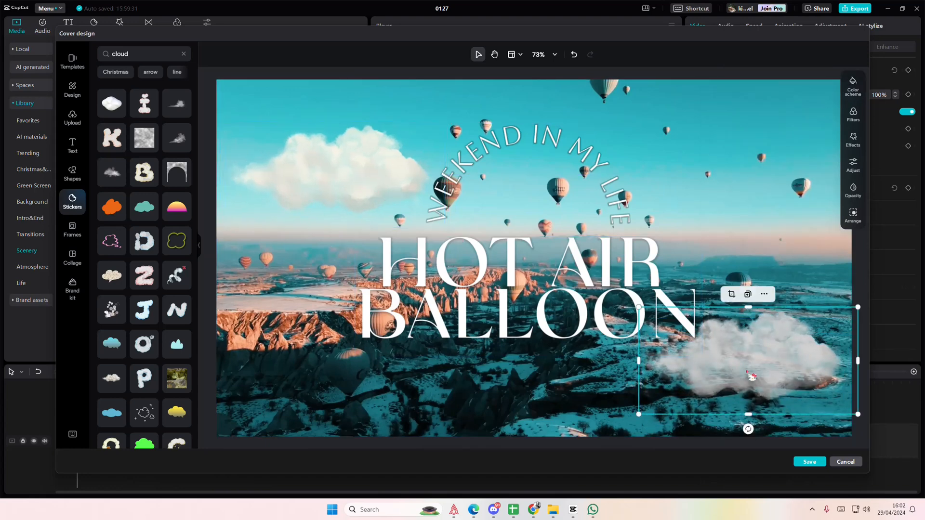
pyautogui.hotkey('ctrl', 'c')
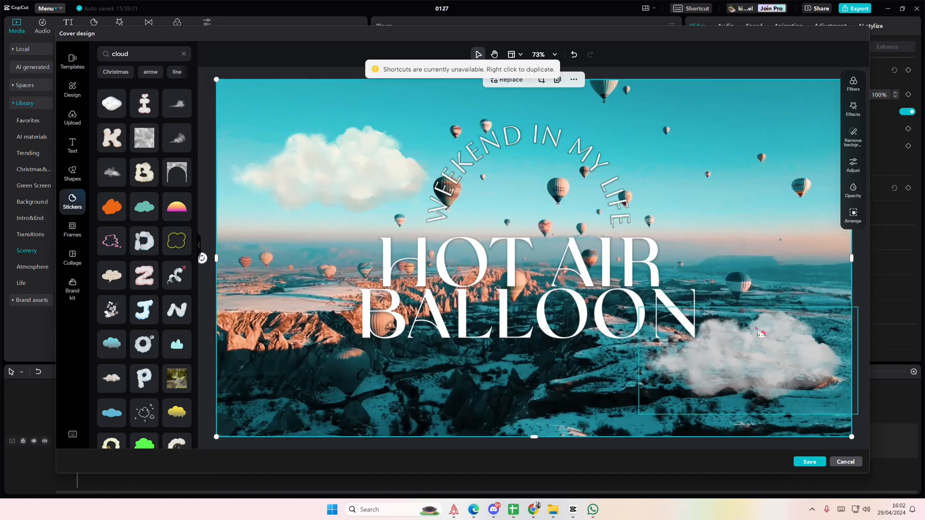
pyautogui.moveTo(762, 361); pyautogui.dragTo(769, 376)
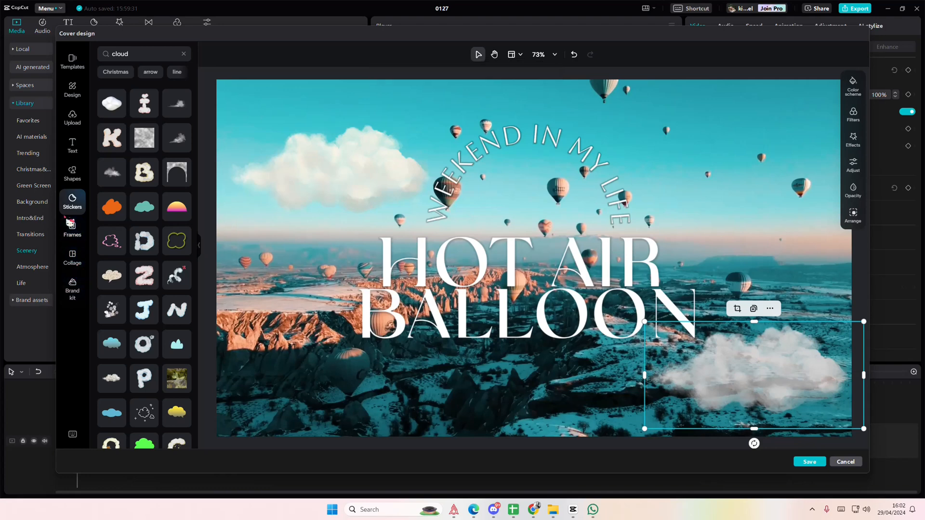
# Step: Save the finished cover design and return to the main editing timeline
pyautogui.click(72, 173)
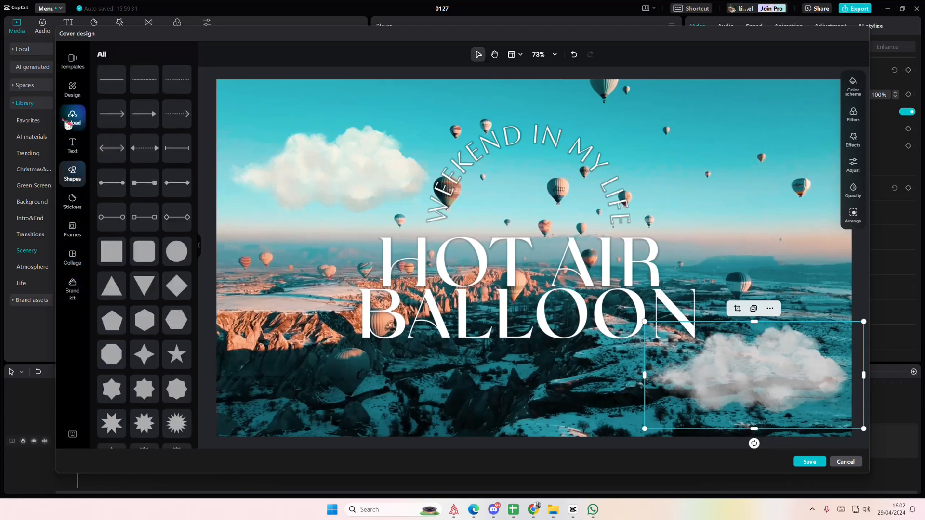
pyautogui.click(72, 89)
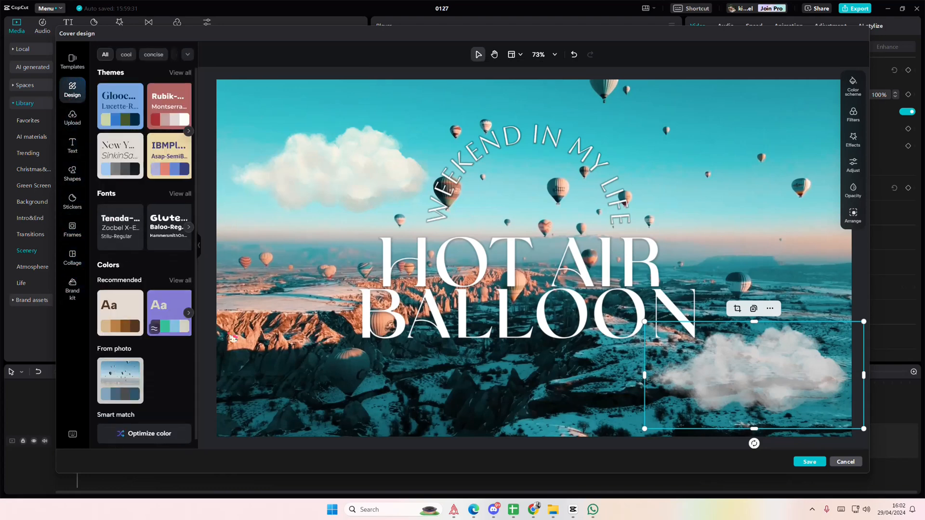
pyautogui.click(809, 462)
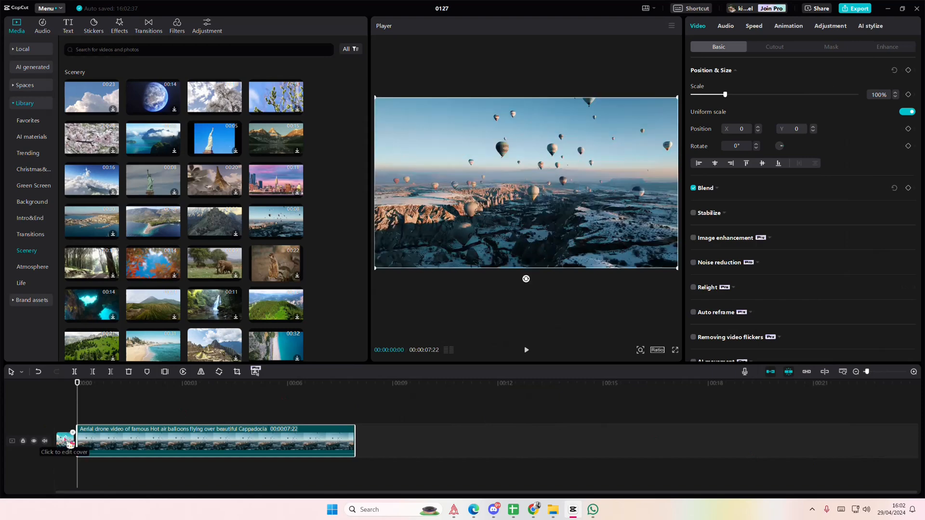
pyautogui.click(64, 440)
pyautogui.click(860, 462)
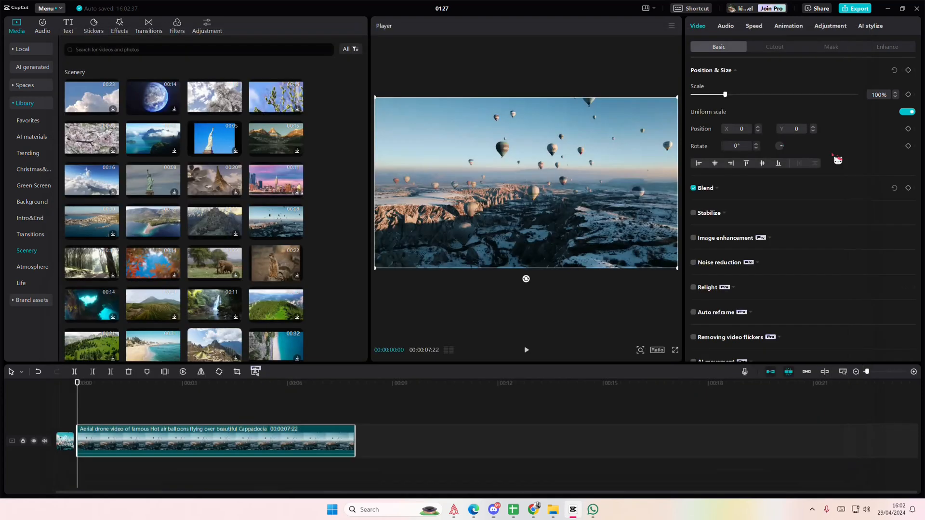
# Step: Try to export the video project with its new cover
pyautogui.click(851, 10)
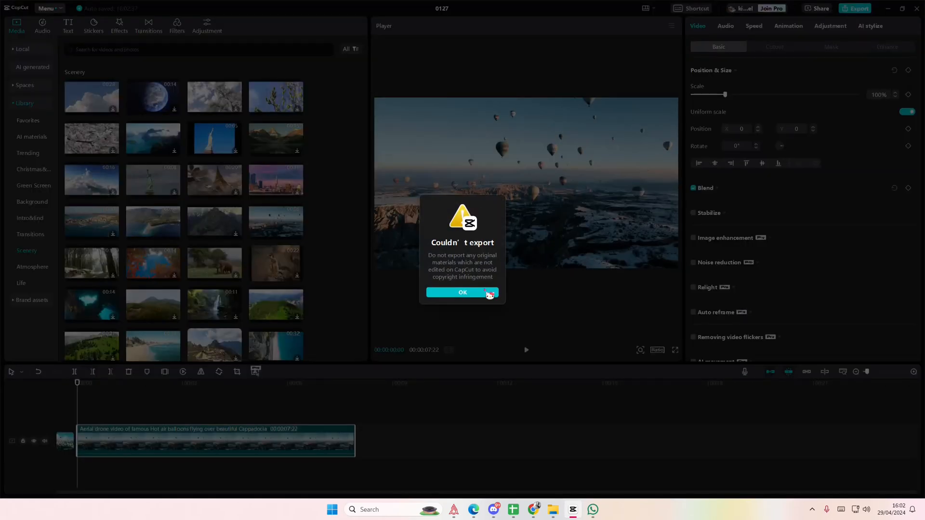
pyautogui.click(487, 292)
# Step: Preview the saved cover in the player from its thumbnail at the start of the video track
pyautogui.click(67, 422)
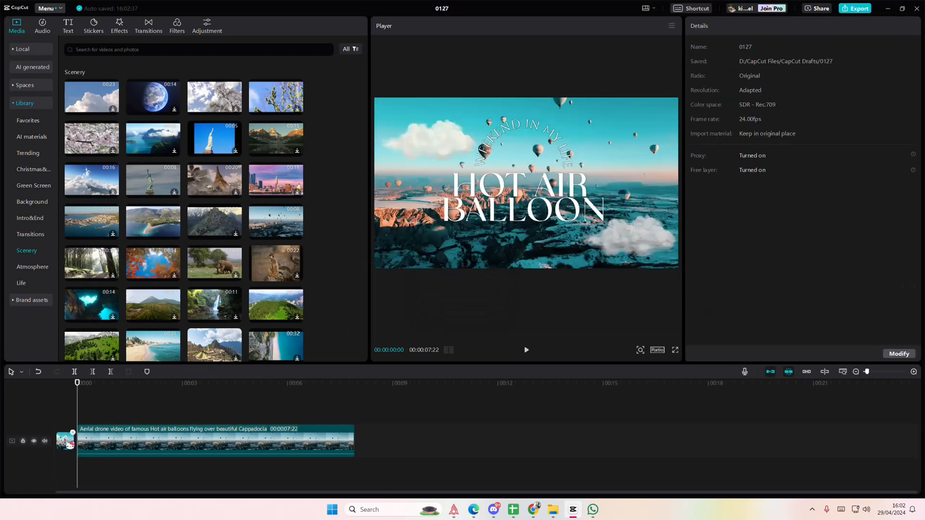
pyautogui.moveTo(143, 409); pyautogui.dragTo(4, 402)
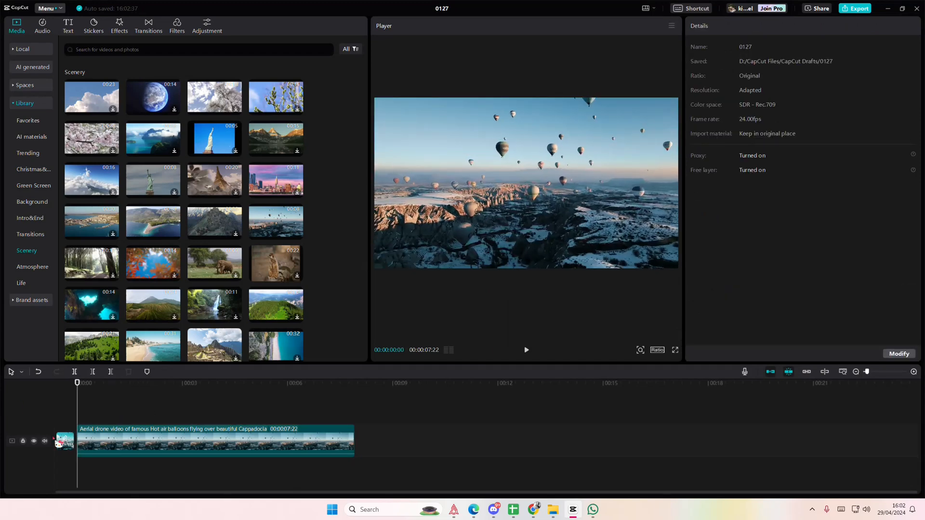
pyautogui.moveTo(72, 442)
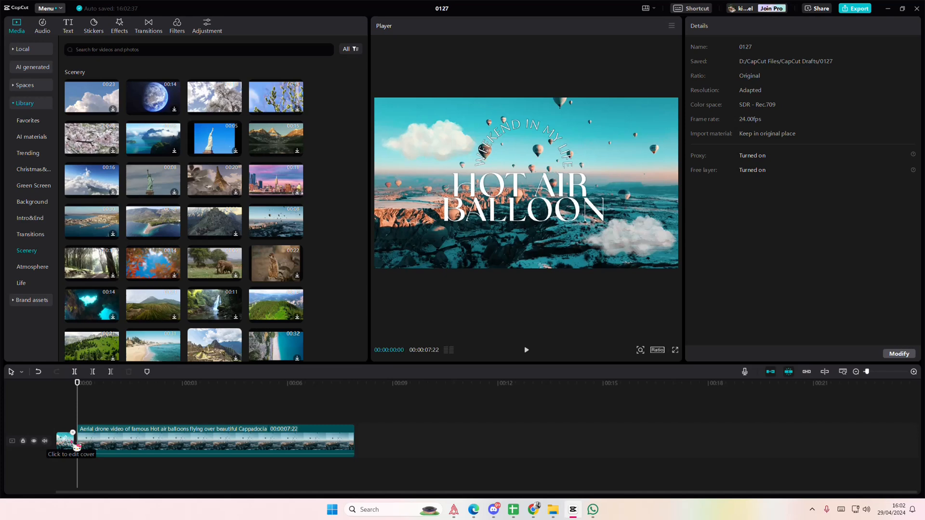
# Step: Replace the balloon clip on the timeline with the imported gameplay clip ending in Clip02 from the local media
pyautogui.click(161, 453)
pyautogui.press('Delete')
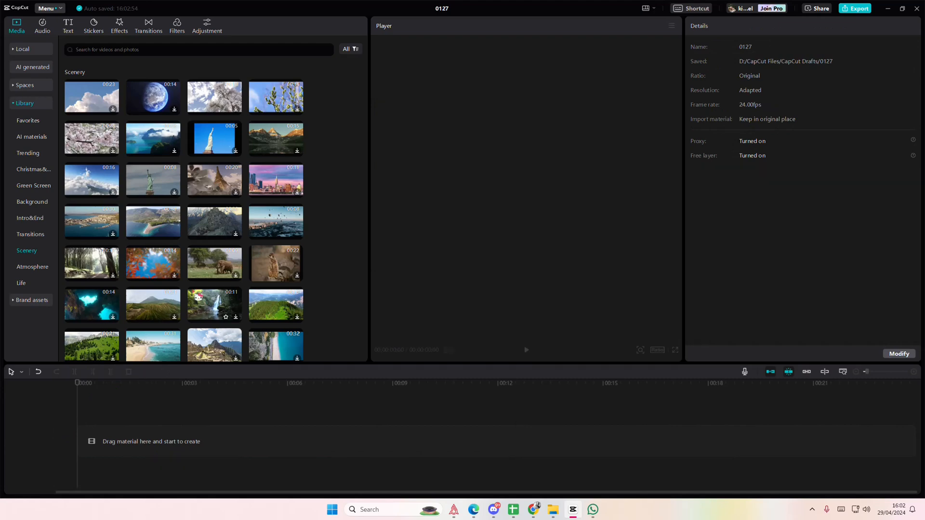
pyautogui.click(51, 50)
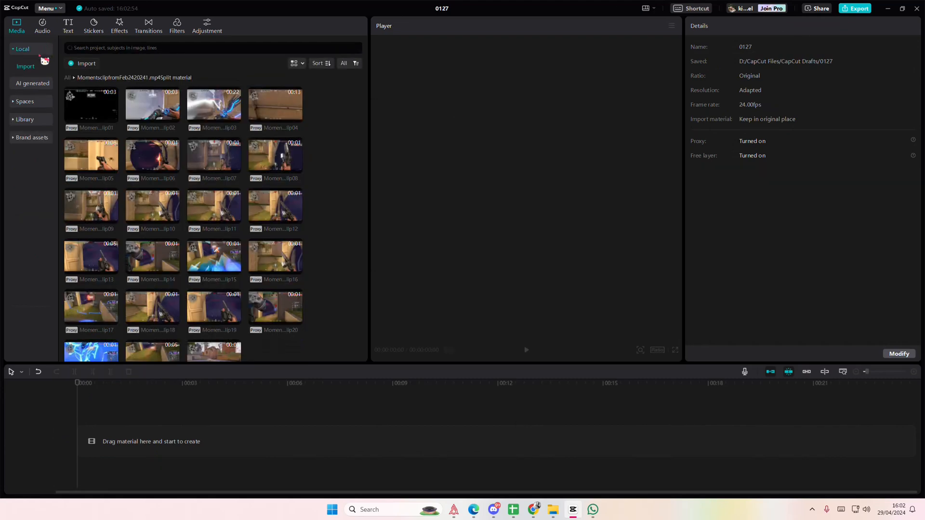
pyautogui.moveTo(143, 102); pyautogui.dragTo(77, 438)
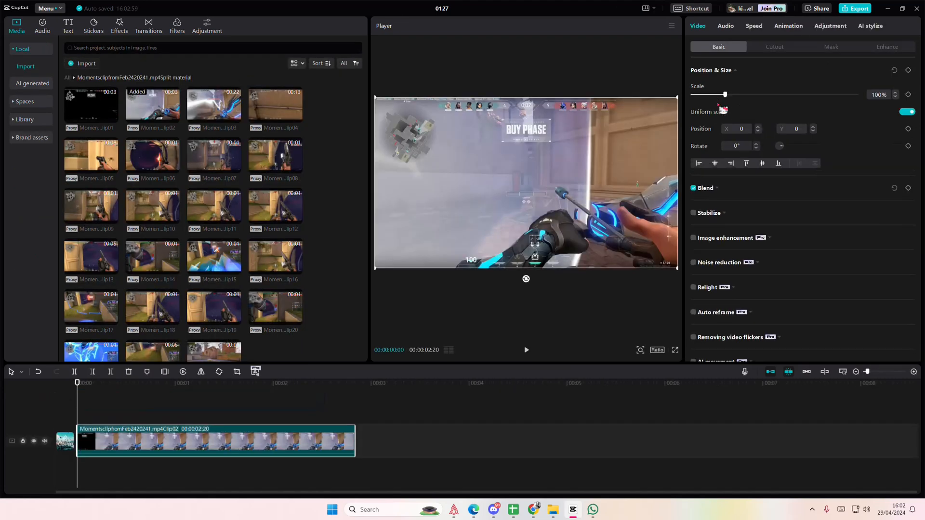
# Step: Export the project with its cover as a 1080P H.264 mp4 video titled 0127 at 24fps
pyautogui.click(855, 8)
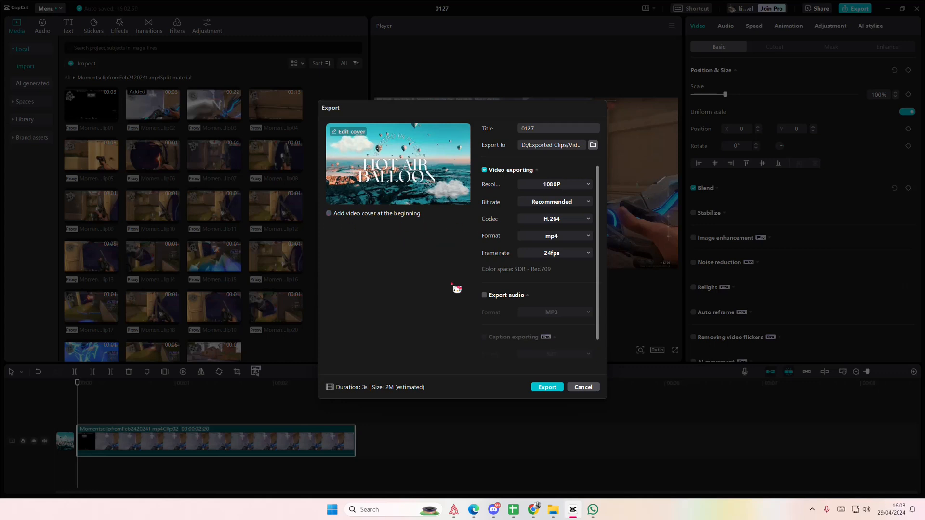
pyautogui.click(556, 387)
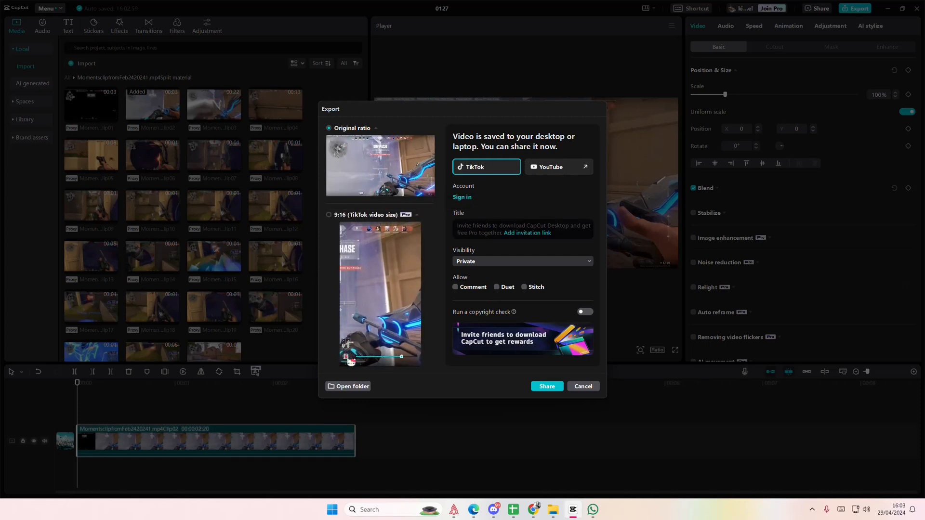
# Step: View the exported 0127-Cover image enlarged from the output folder, and close the image, the folder and the export dialog
pyautogui.click(358, 387)
pyautogui.doubleClick(154, 115)
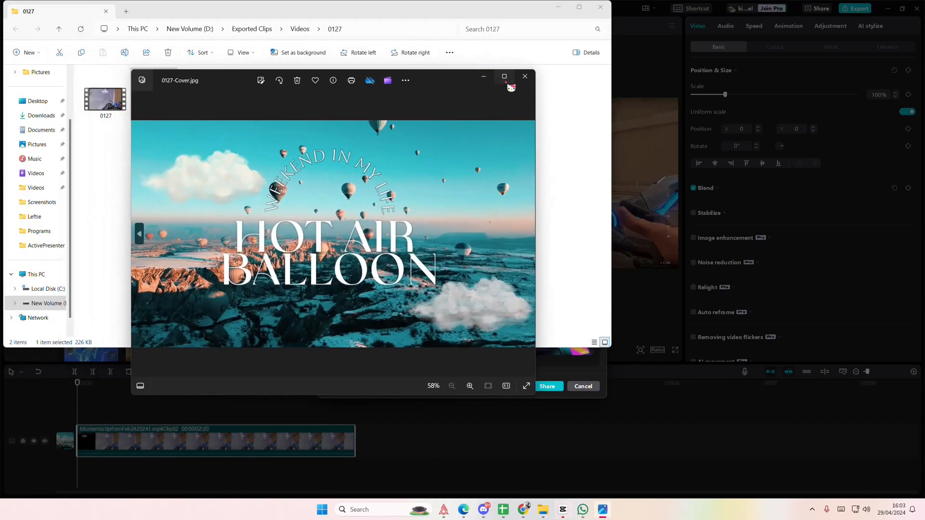
pyautogui.click(504, 77)
pyautogui.click(914, 7)
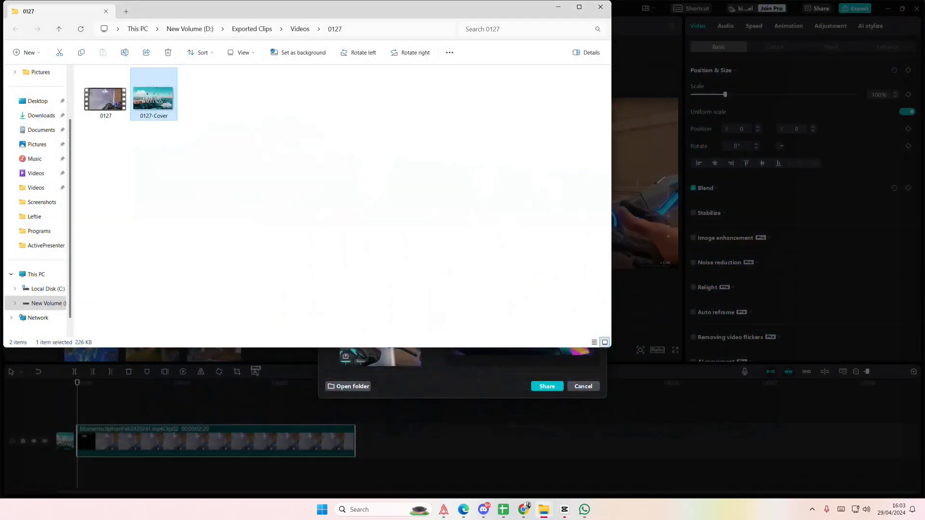
pyautogui.click(601, 9)
pyautogui.click(583, 386)
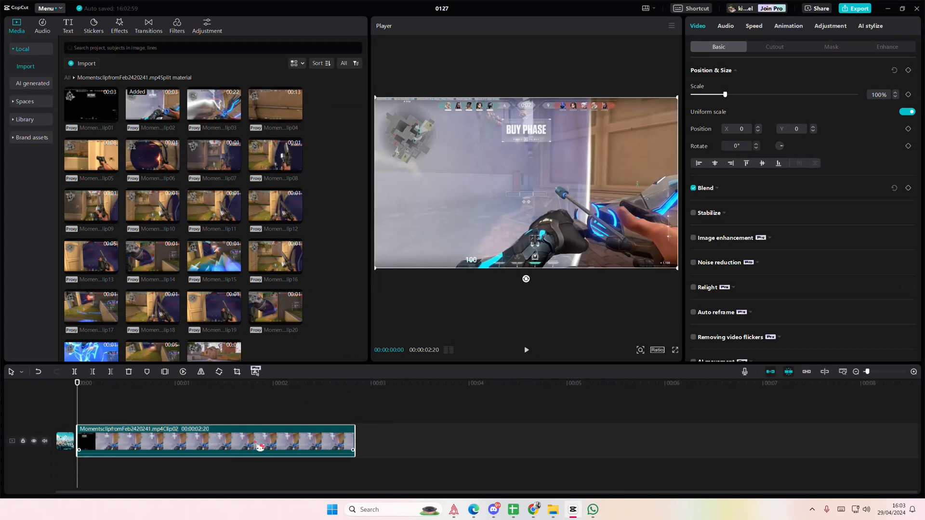
# Step: Delete the gameplay clip from the timeline and open the stock media library at its favorites
pyautogui.press('Delete')
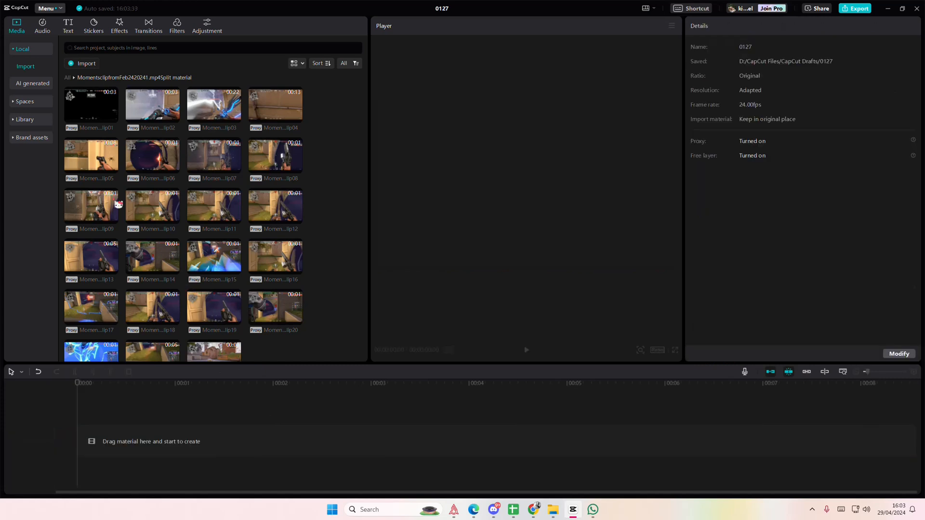
pyautogui.click(34, 52)
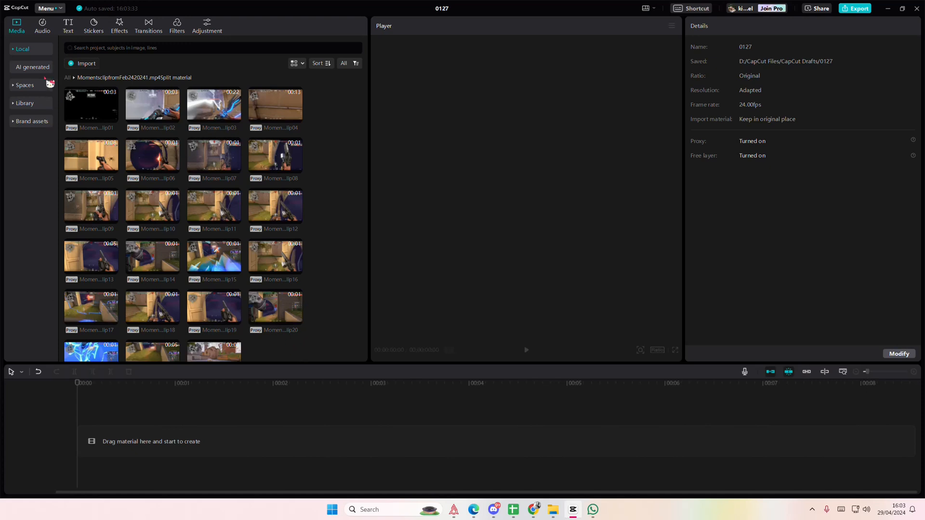
pyautogui.click(28, 52)
pyautogui.click(41, 121)
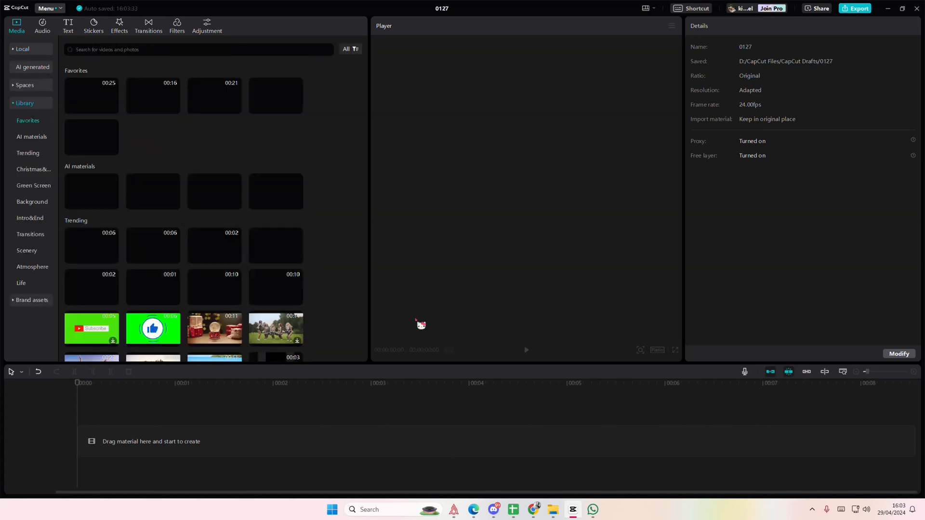